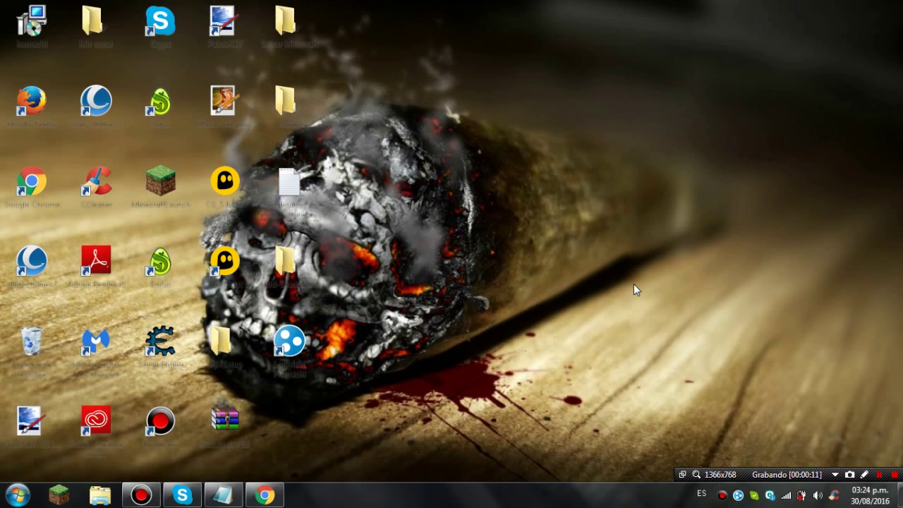
# Copy the shaders mod download link from the "Link de los shaders" note and minimize the note.
pyautogui.click(235, 494)
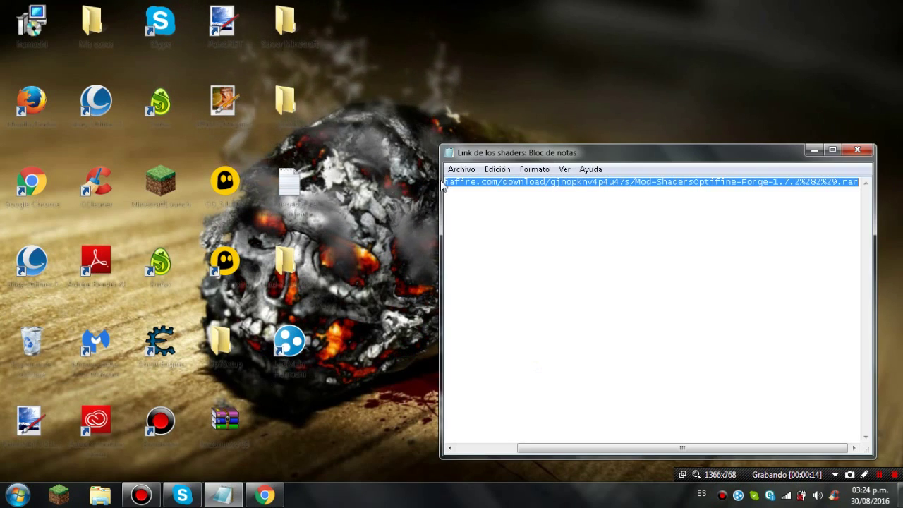
pyautogui.rightClick(505, 181)
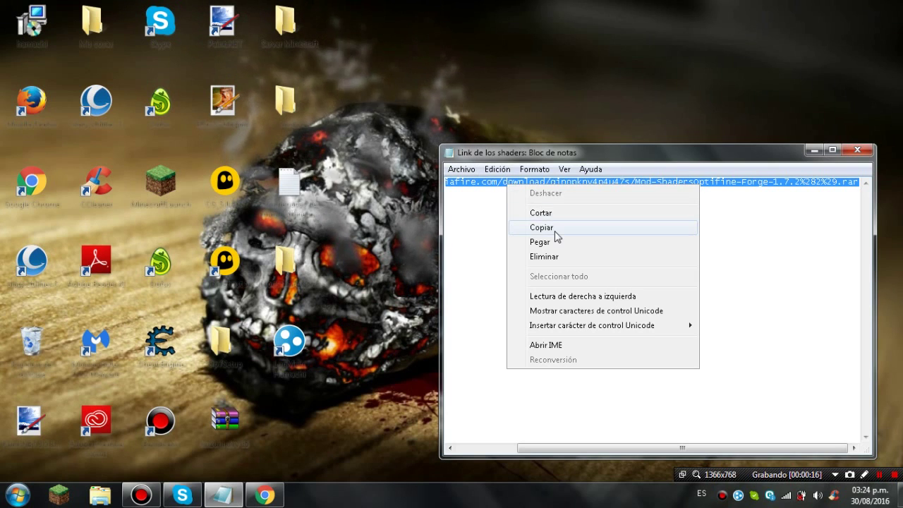
pyautogui.click(558, 229)
pyautogui.click(814, 151)
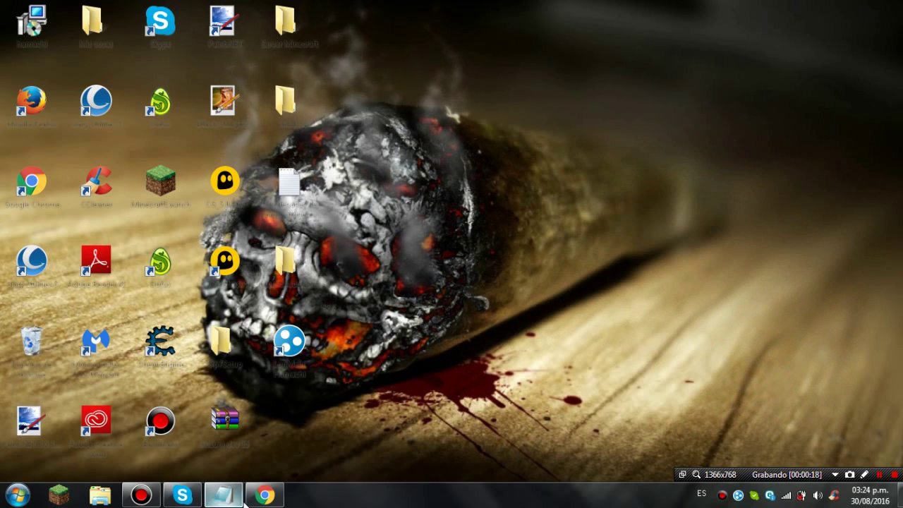
# Switch to Chrome, load the copied MediaFire link to download the Mod-ShadersOptifine-Forge-1.7.2 archive, and close the pop-up window.
pyautogui.click(265, 494)
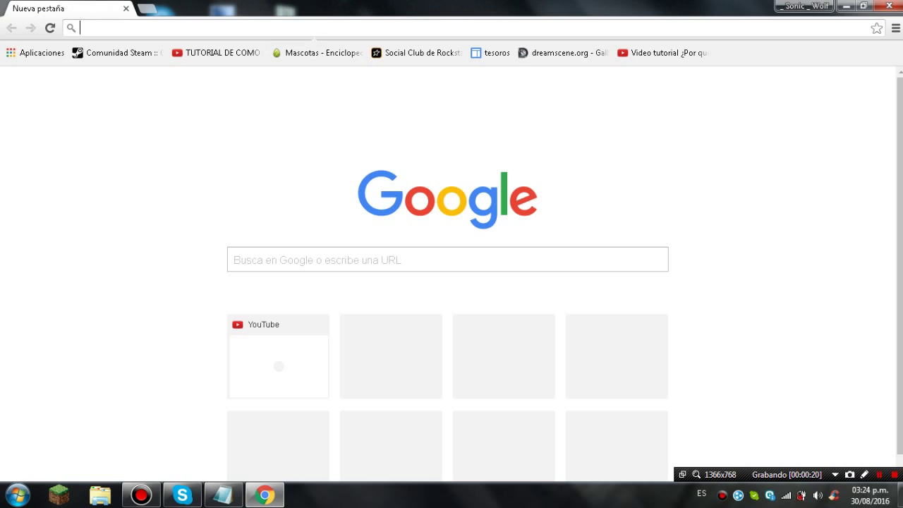
pyautogui.write('http://www.mediafire.com/download/gjnopknv4p4u47s/Mod-ShadersOptifine-Forge-1.7.2%282%29.rar')
pyautogui.press('Return')
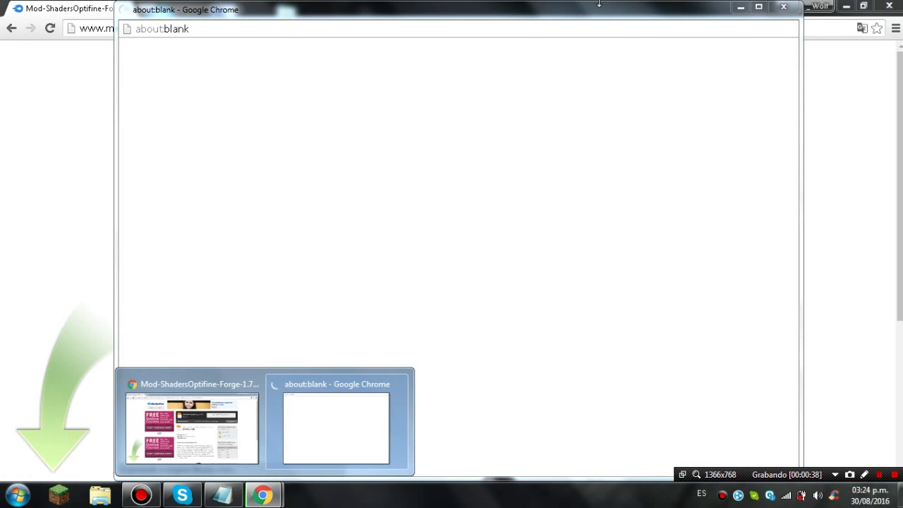
pyautogui.click(784, 7)
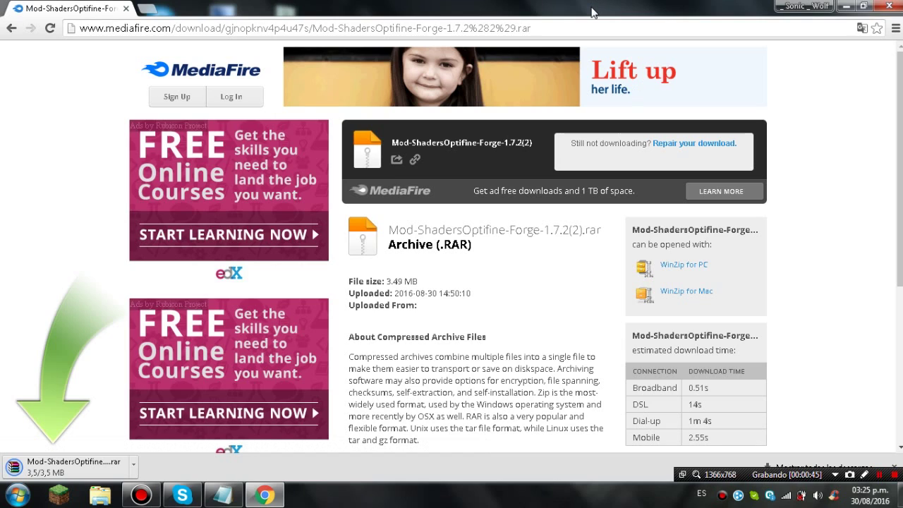
# Place the downloaded Mod-ShadersOptifine-Forge-1.7.2 archive on the desktop and close the browser.
pyautogui.doubleClick(305, 17)
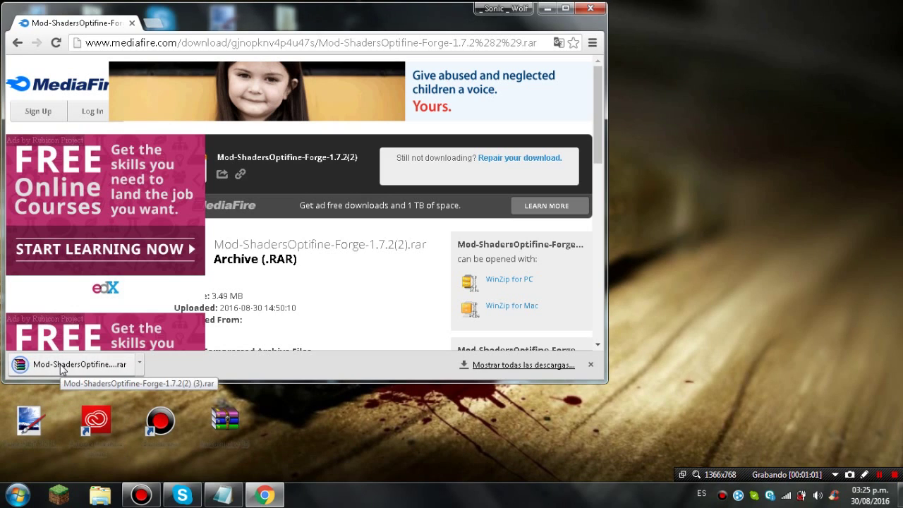
pyautogui.moveTo(60, 364); pyautogui.dragTo(361, 343)
pyautogui.moveTo(682, 237); pyautogui.dragTo(683, 237)
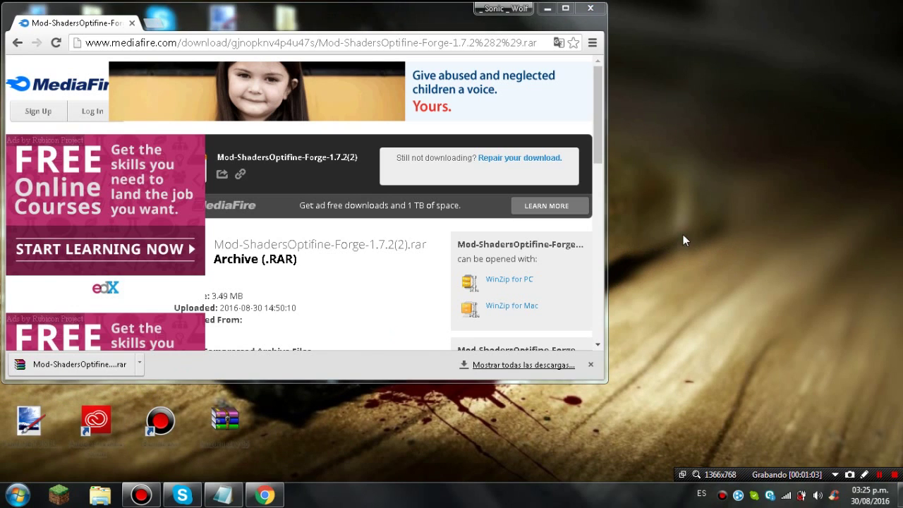
pyautogui.click(589, 10)
# Reposition the Mod-ShadersOptifine-Forge archive on the desktop and open it in WinRAR.
pyautogui.moveTo(706, 179); pyautogui.dragTo(544, 118)
pyautogui.doubleClick(544, 117)
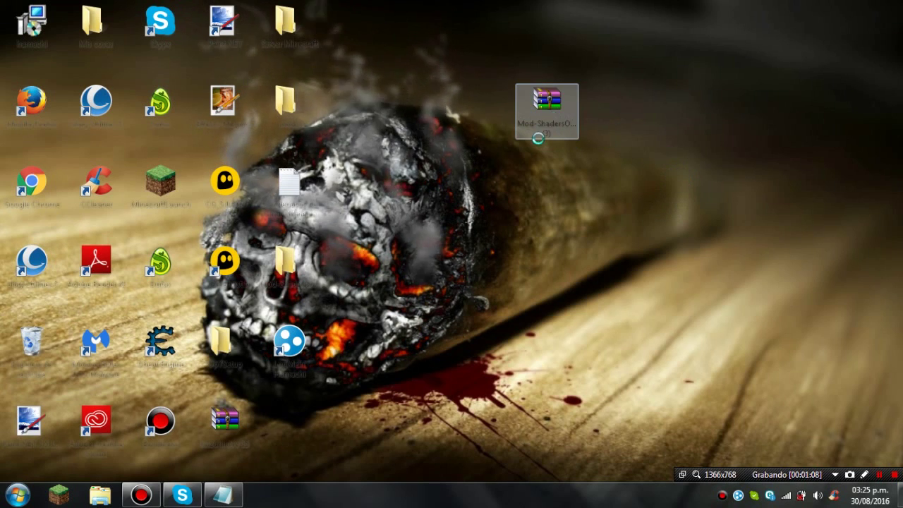
pyautogui.click(696, 31)
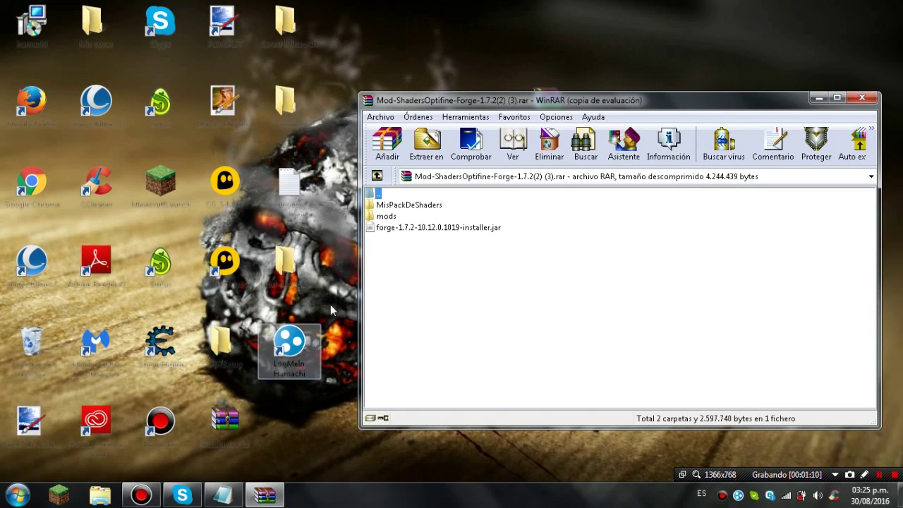
# Run forge-1.7.2-10.12.0.1019-installer.jar from the archive and install the Forge client into the .minecraft folder.
pyautogui.doubleClick(398, 229)
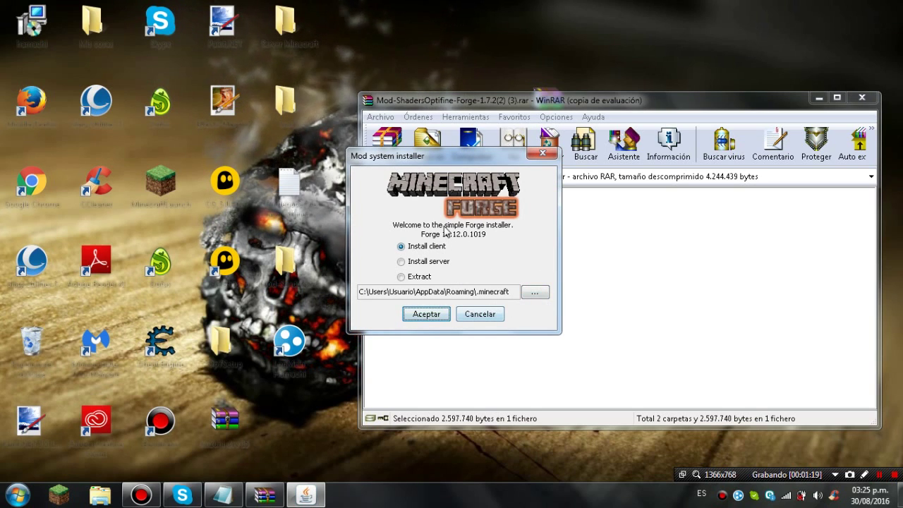
pyautogui.click(426, 315)
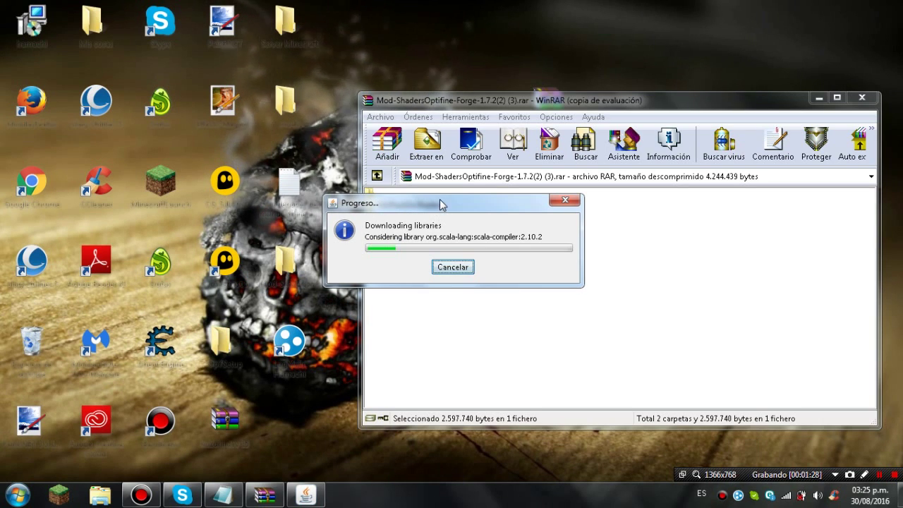
pyautogui.moveTo(440, 199); pyautogui.dragTo(211, 105)
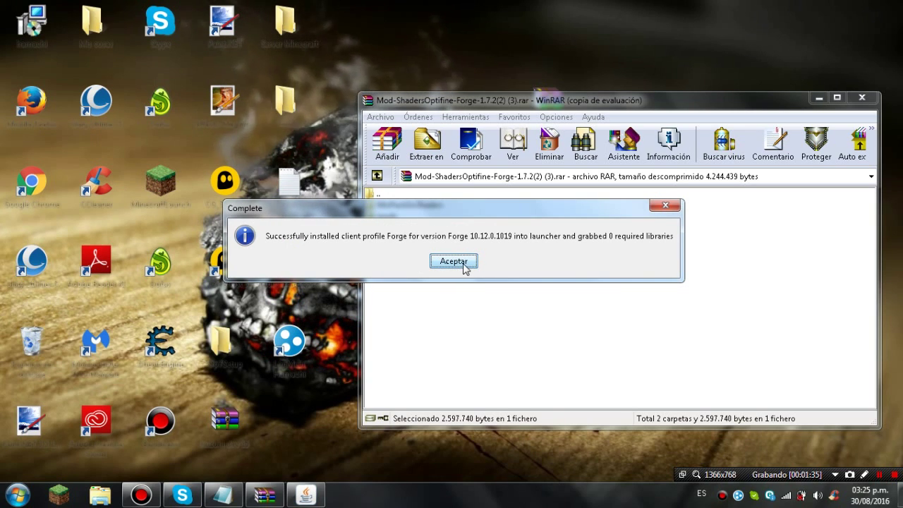
pyautogui.click(454, 262)
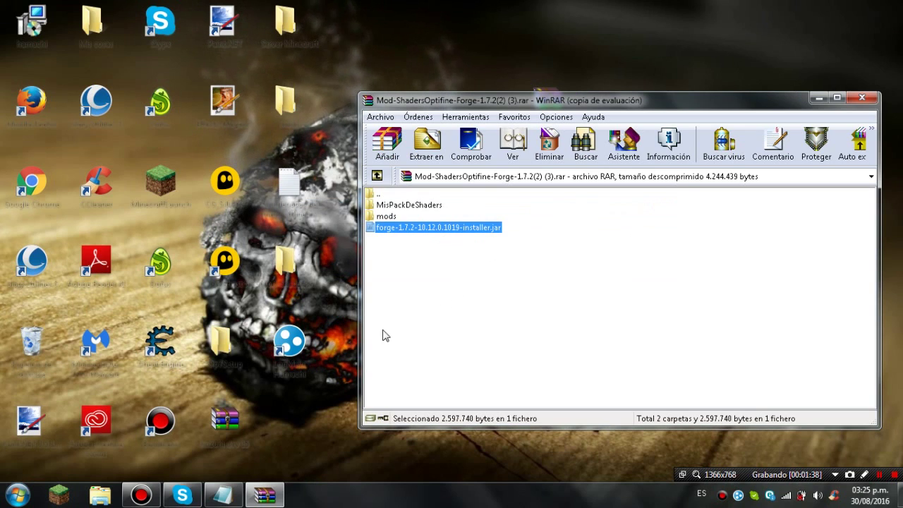
pyautogui.click(584, 386)
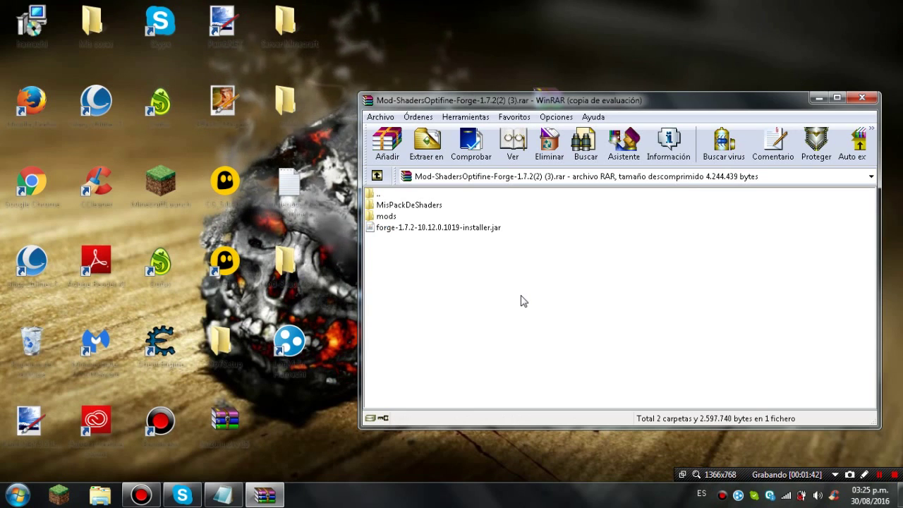
# Open the Roaming folder by running %appdata%.
pyautogui.press('super+r')
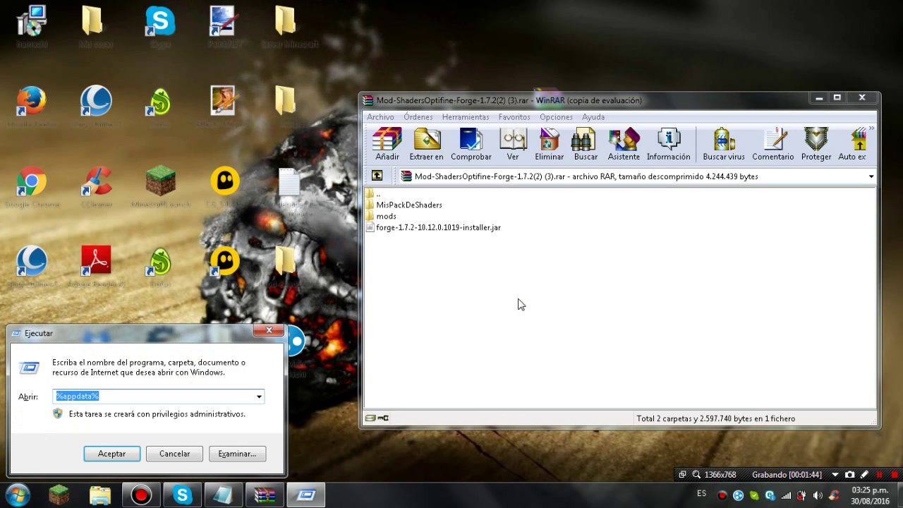
pyautogui.press('BackSpace')
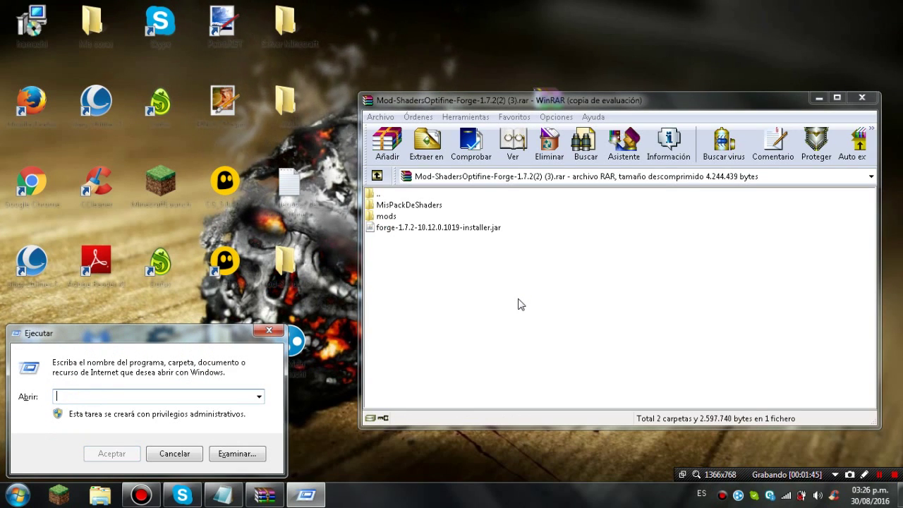
pyautogui.write('%')
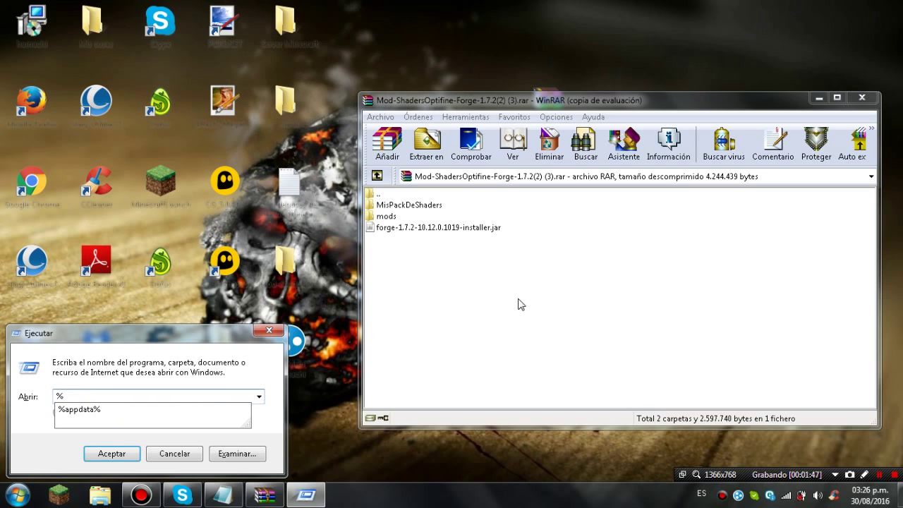
pyautogui.write('appdata%')
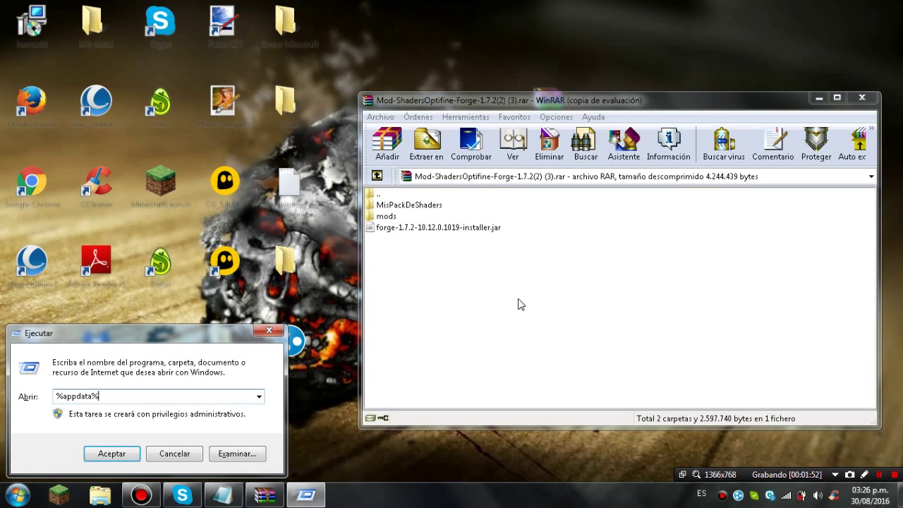
pyautogui.press('Return')
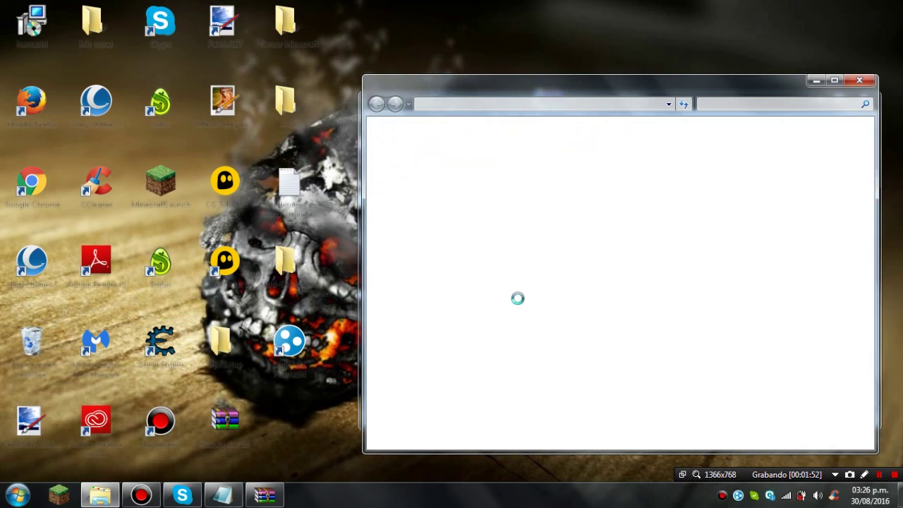
# Move the Roaming window clear of the archive window and open the .minecraft folder.
pyautogui.moveTo(569, 90); pyautogui.dragTo(482, 37)
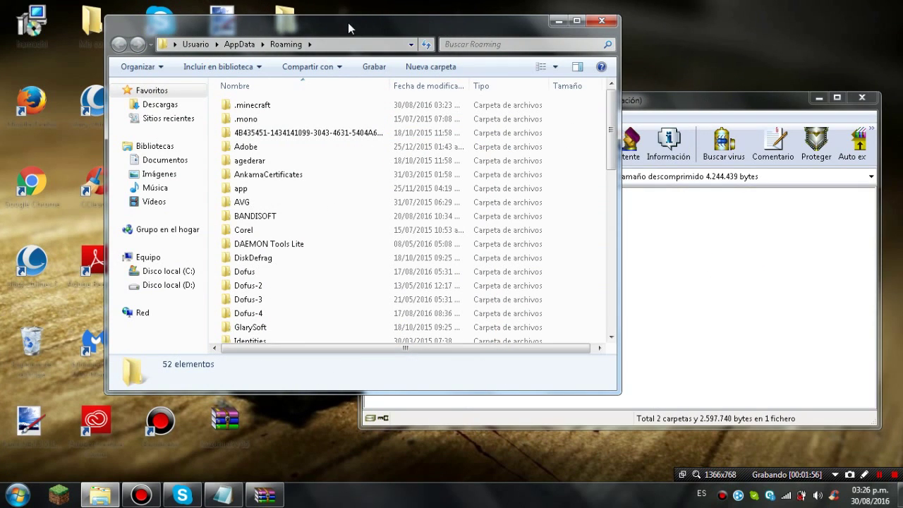
pyautogui.moveTo(348, 23); pyautogui.dragTo(255, 14)
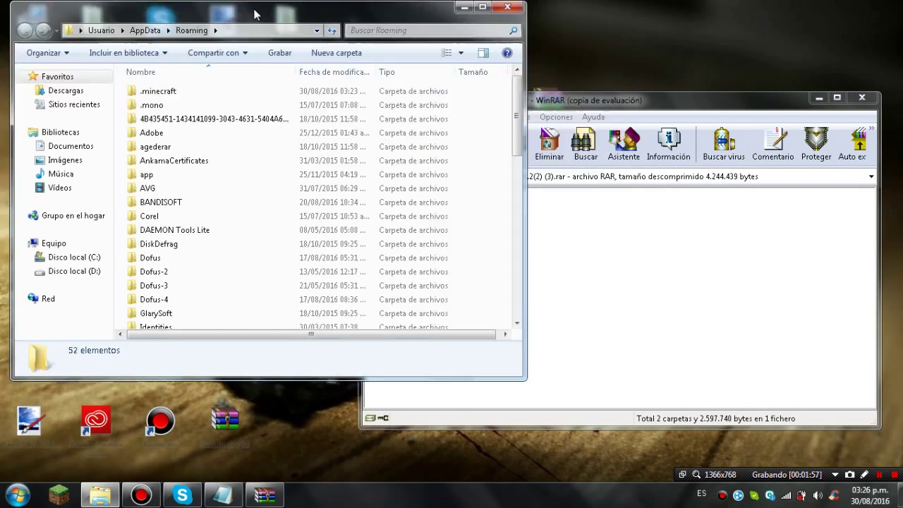
pyautogui.doubleClick(194, 96)
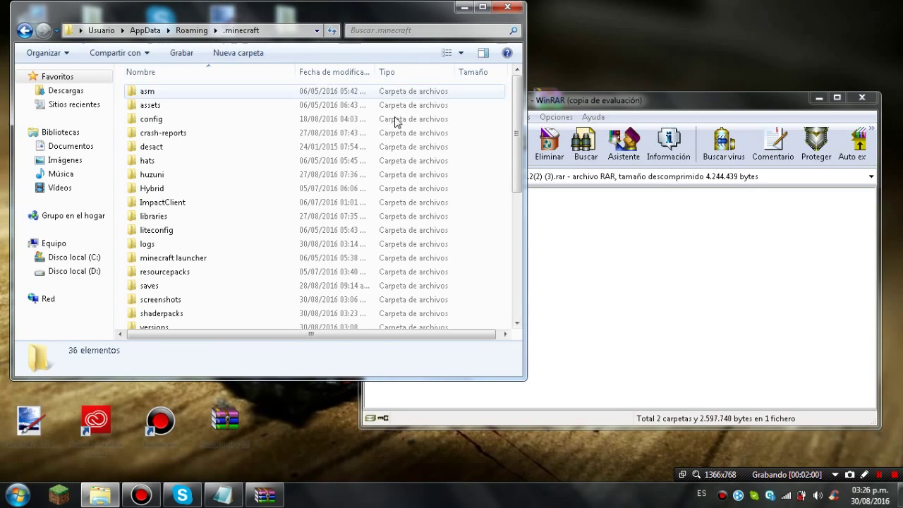
# Check the versions folder for 1.7.2-Forge10.12.0.1019 and return to the .minecraft folder.
pyautogui.scroll(-2, 462, 176)
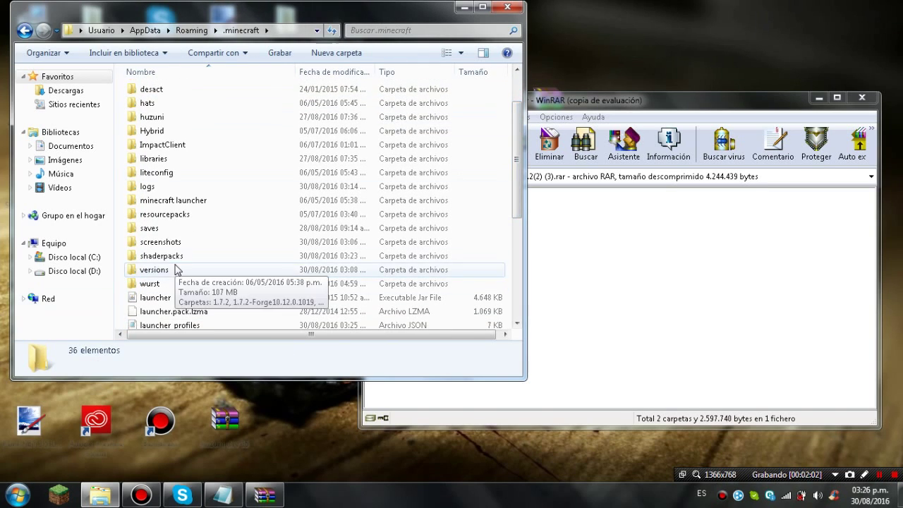
pyautogui.doubleClick(176, 270)
pyautogui.click(173, 105)
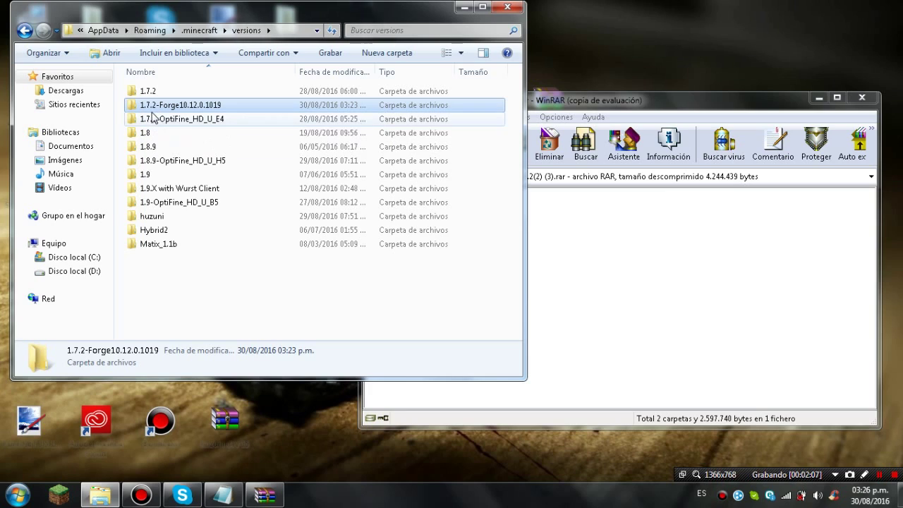
pyautogui.click(24, 32)
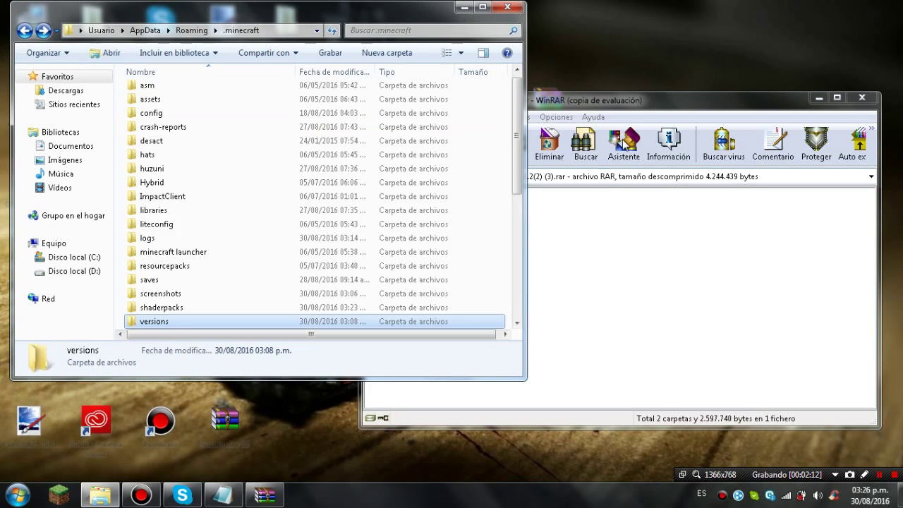
# Extract the mods folder from the WinRAR archive into the .minecraft folder.
pyautogui.click(631, 103)
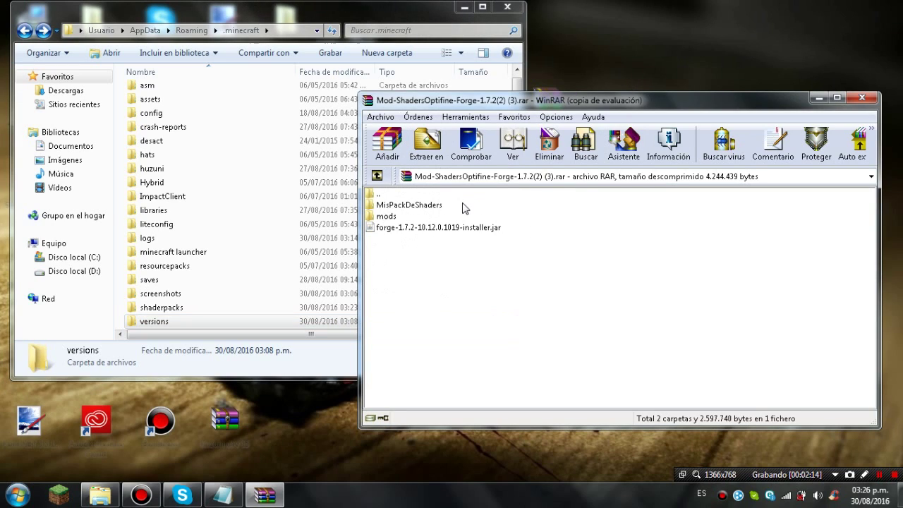
pyautogui.moveTo(402, 210); pyautogui.dragTo(259, 224)
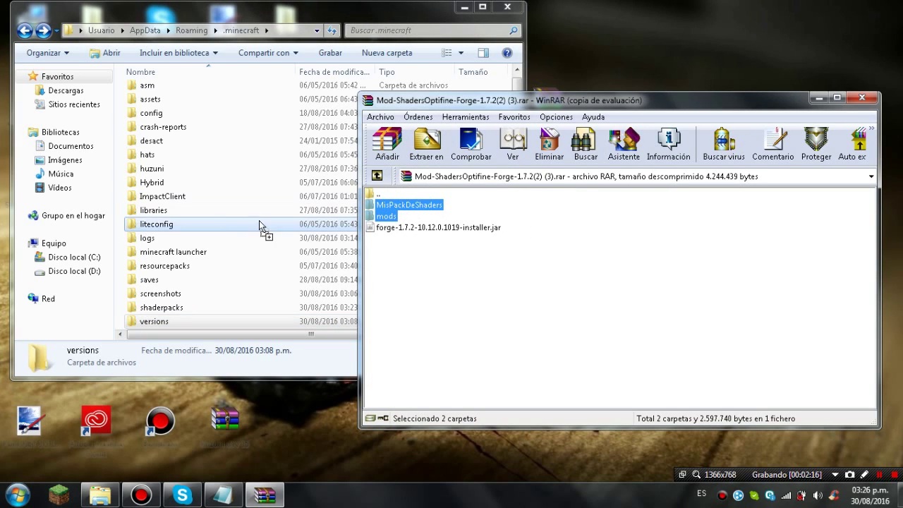
pyautogui.moveTo(127, 224); pyautogui.dragTo(120, 225)
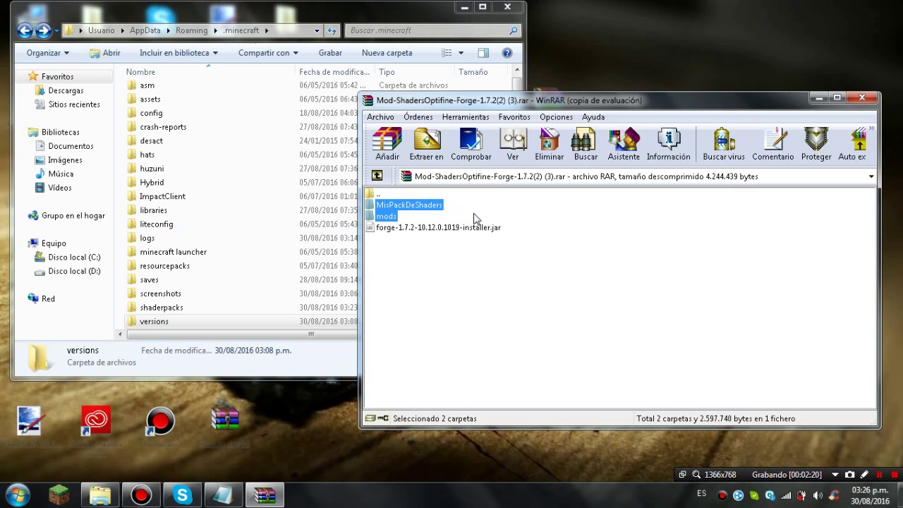
pyautogui.moveTo(393, 221); pyautogui.dragTo(122, 263)
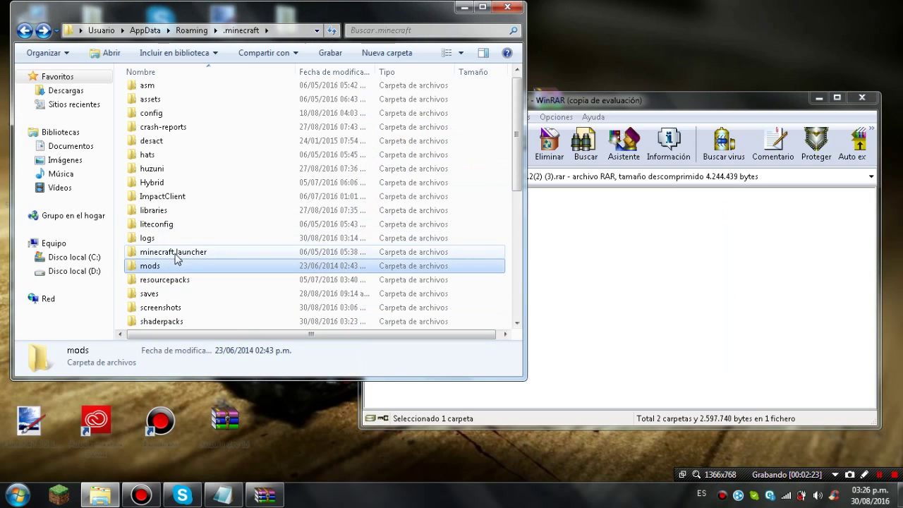
# Check the Optifine and ShadersModCore files in the mods folder and return to .minecraft.
pyautogui.doubleClick(171, 268)
pyautogui.click(176, 91)
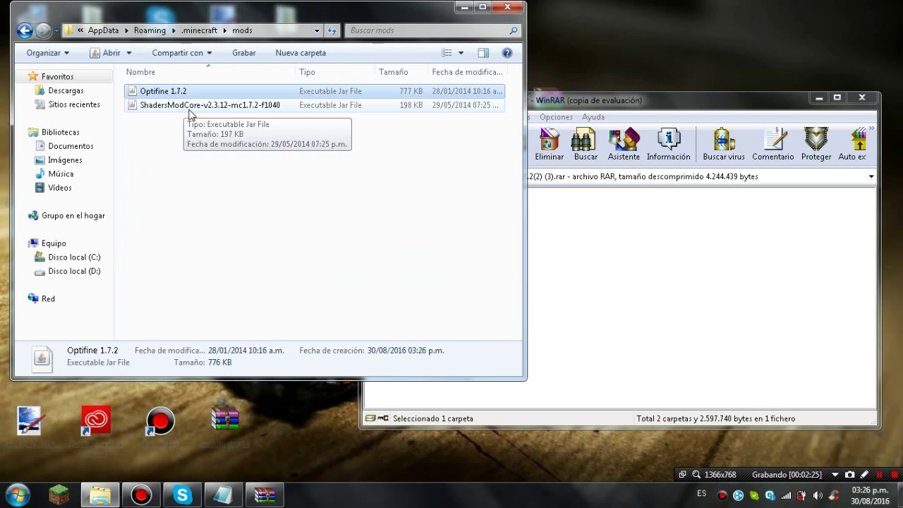
pyautogui.click(189, 105)
pyautogui.click(180, 155)
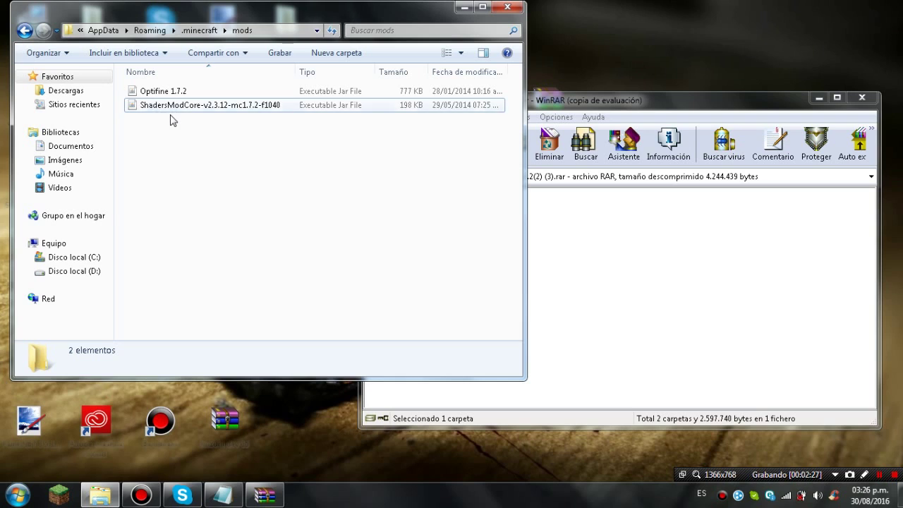
pyautogui.moveTo(173, 168); pyautogui.dragTo(221, 109)
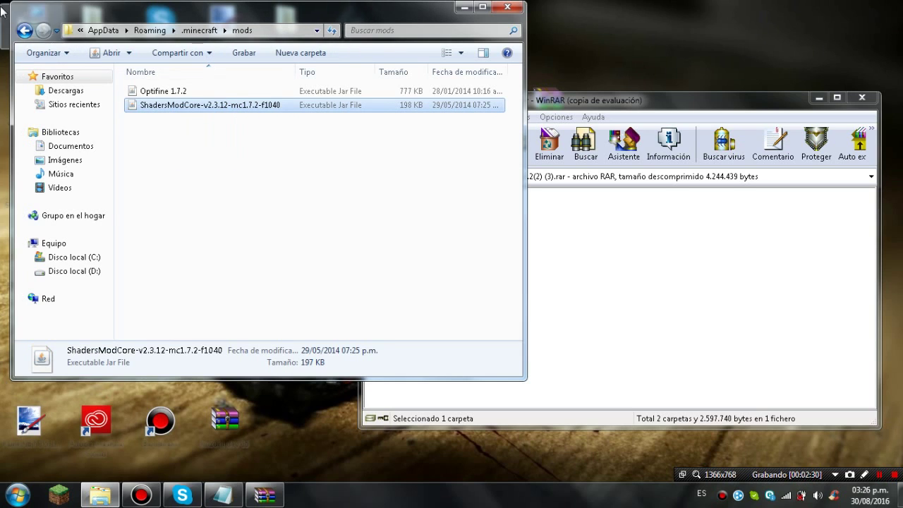
pyautogui.click(24, 30)
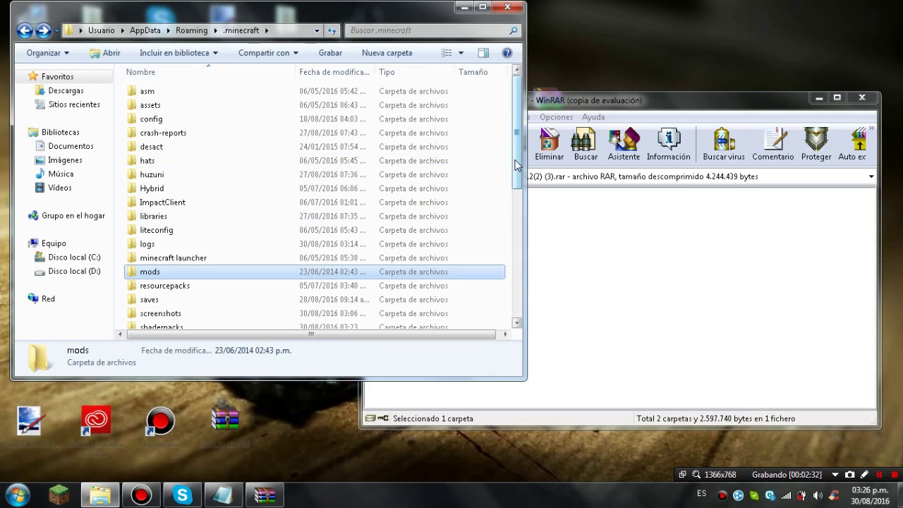
# Locate the shaderpacks folder in .minecraft and open the MisPackDeShaders folder inside the WinRAR archive.
pyautogui.scroll(-1, 505, 173)
pyautogui.click(157, 280)
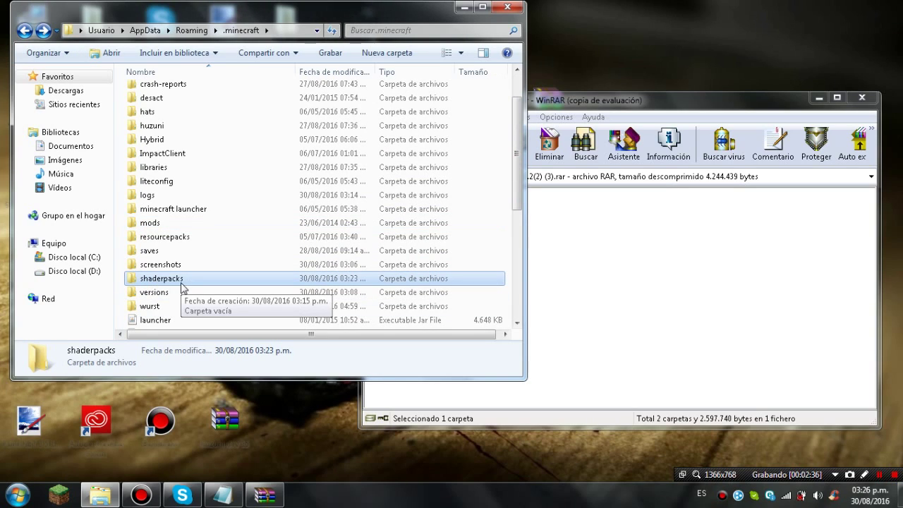
pyautogui.click(621, 104)
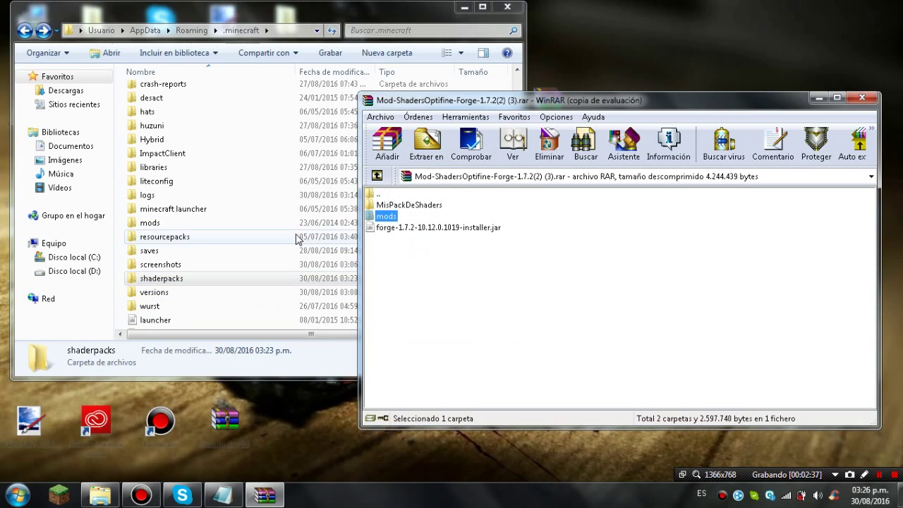
pyautogui.doubleClick(408, 205)
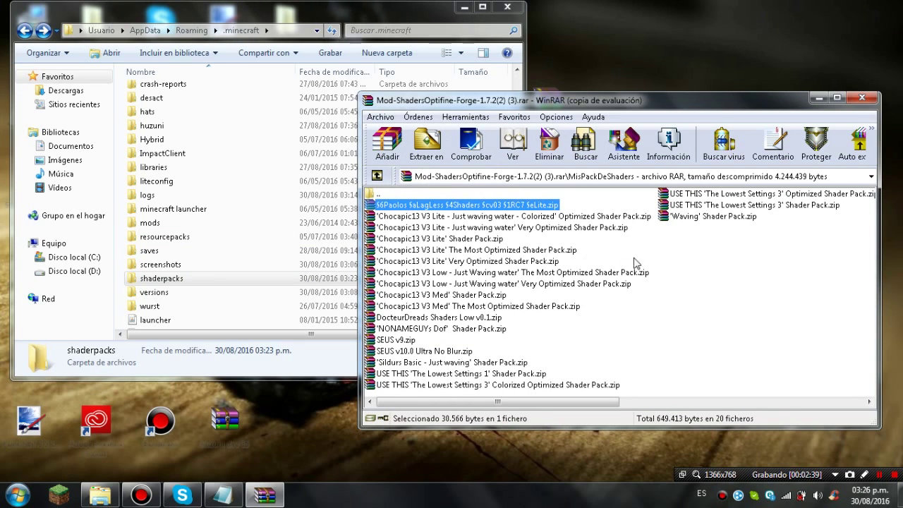
pyautogui.click(706, 285)
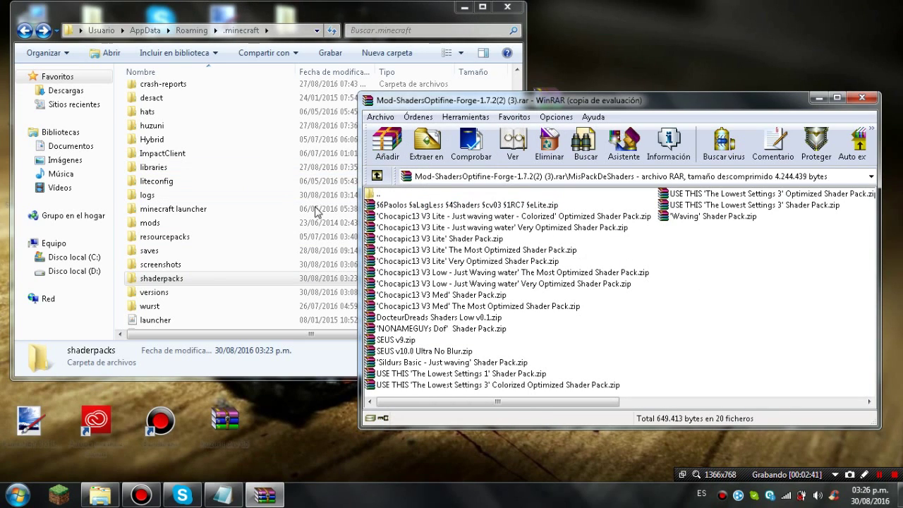
pyautogui.scroll(-2, 663, 378)
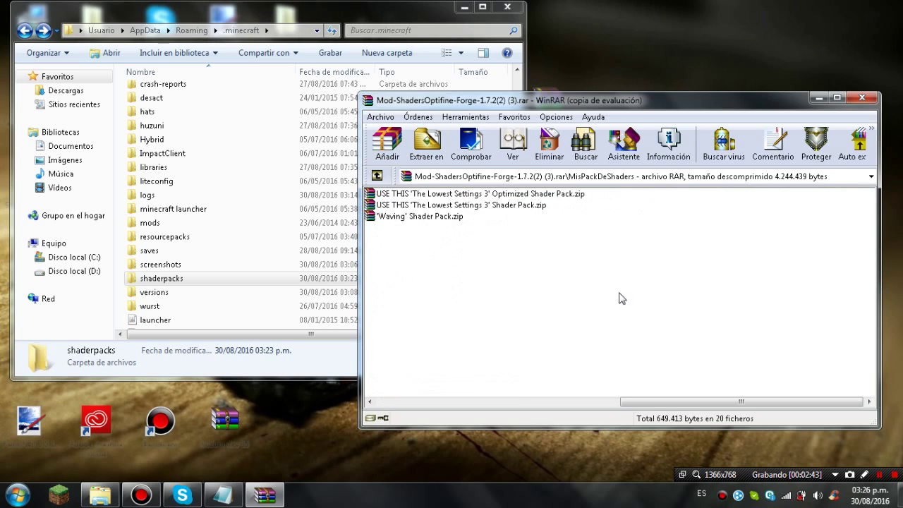
# Extract every shader pack except USE THIS 'The Lowest Settings 3' Optimized Shader Pack.zip into the shaderpacks folder, and open that folder.
pyautogui.moveTo(483, 273); pyautogui.dragTo(301, 347)
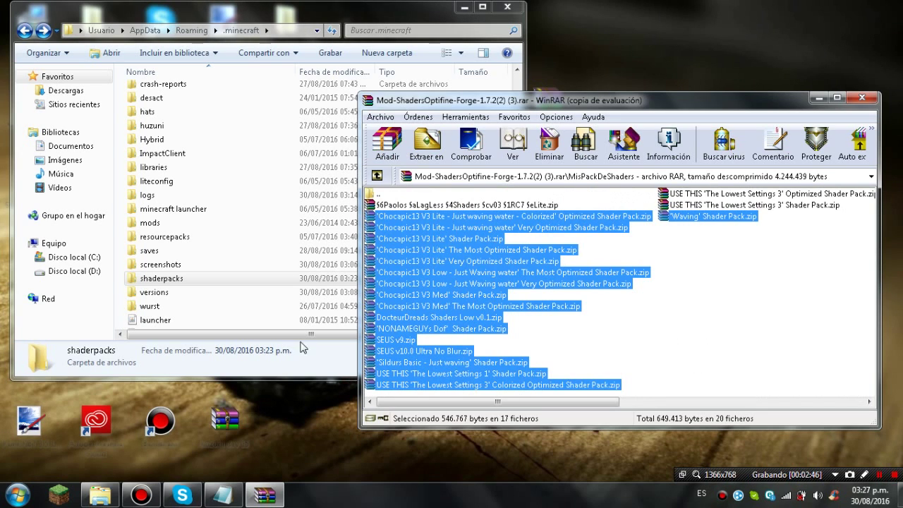
pyautogui.moveTo(864, 215); pyautogui.dragTo(575, 241)
pyautogui.moveTo(850, 204); pyautogui.dragTo(394, 415)
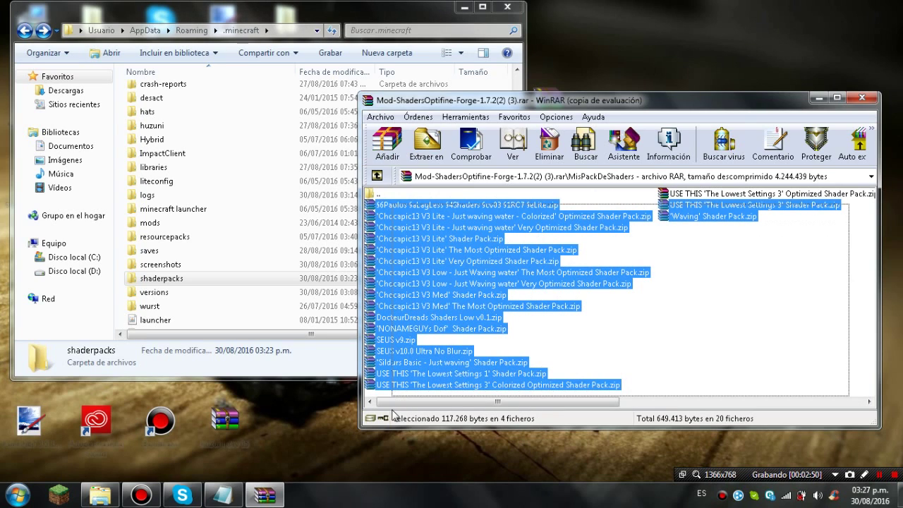
pyautogui.moveTo(424, 272); pyautogui.dragTo(248, 281)
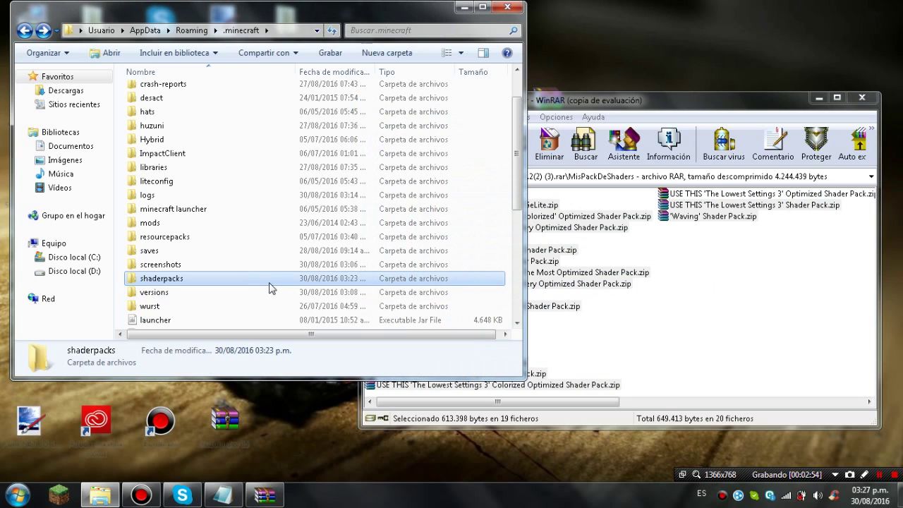
pyautogui.doubleClick(269, 283)
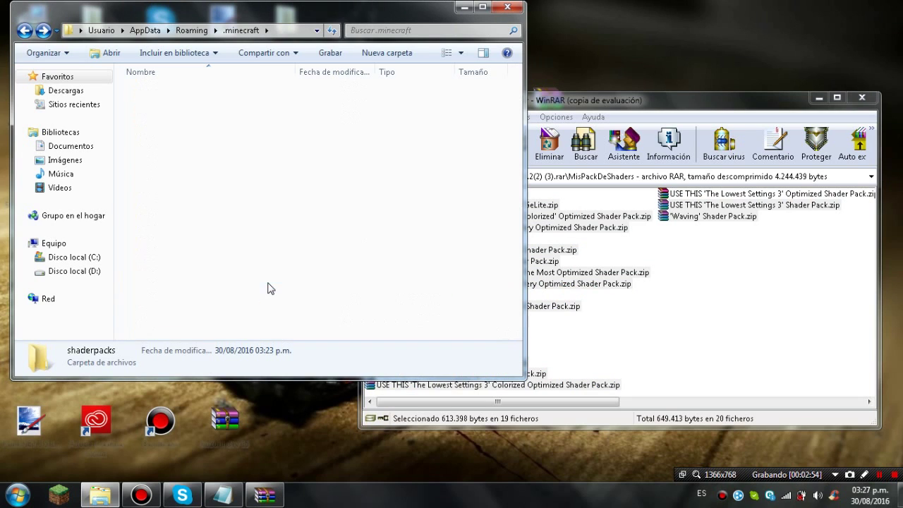
# Extract USE THIS 'The Lowest Settings 3' Optimized Shader Pack.zip into the shaderpacks folder and close the WinRAR archive.
pyautogui.click(685, 196)
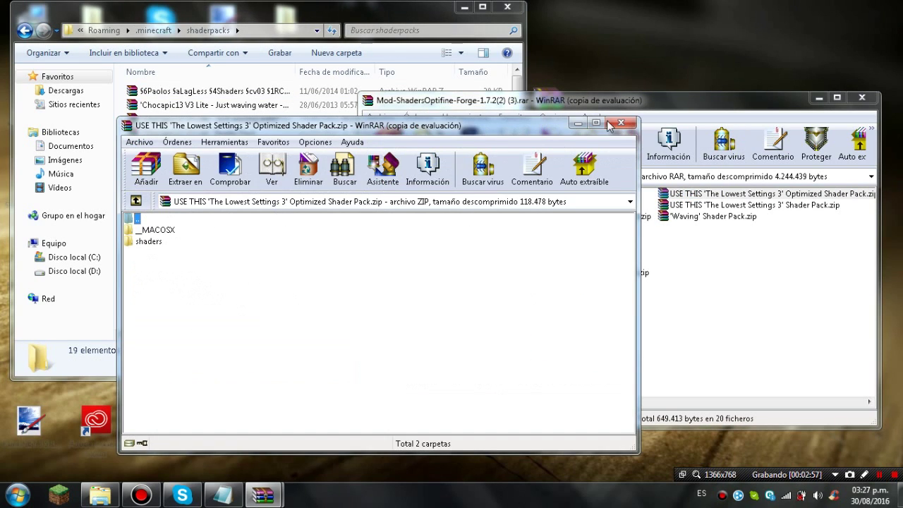
pyautogui.click(620, 124)
pyautogui.moveTo(731, 194); pyautogui.dragTo(709, 204)
pyautogui.moveTo(392, 210); pyautogui.dragTo(465, 225)
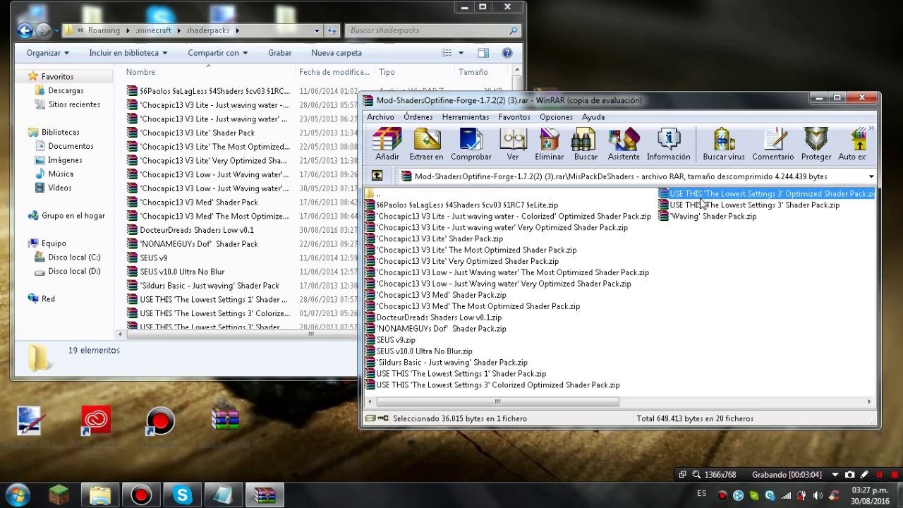
pyautogui.moveTo(702, 204); pyautogui.dragTo(125, 232)
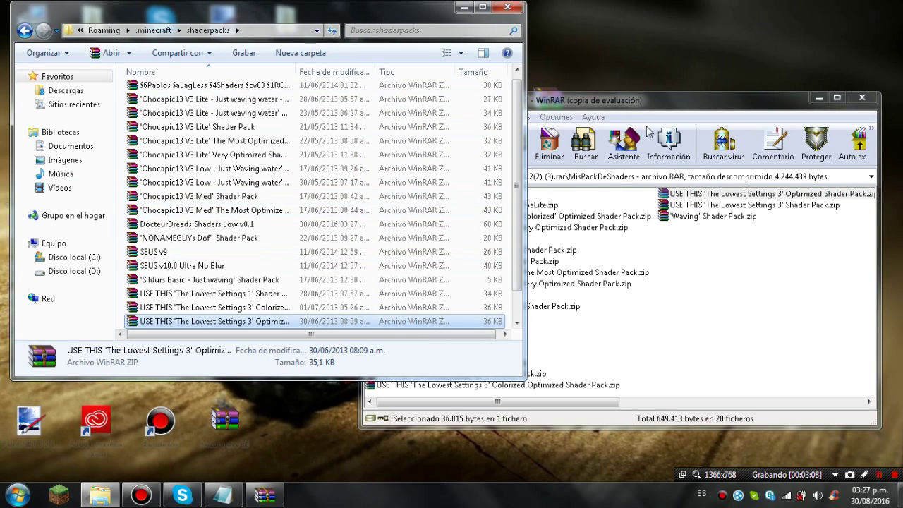
pyautogui.click(738, 101)
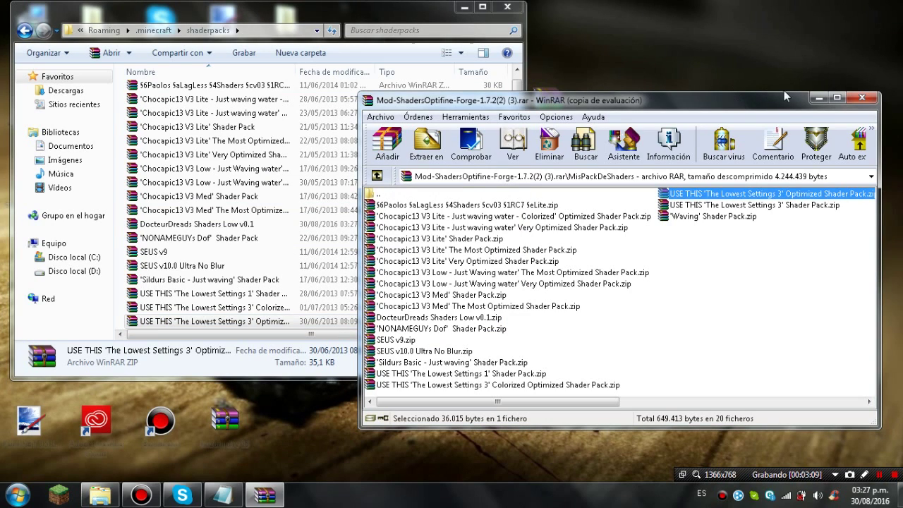
pyautogui.click(862, 98)
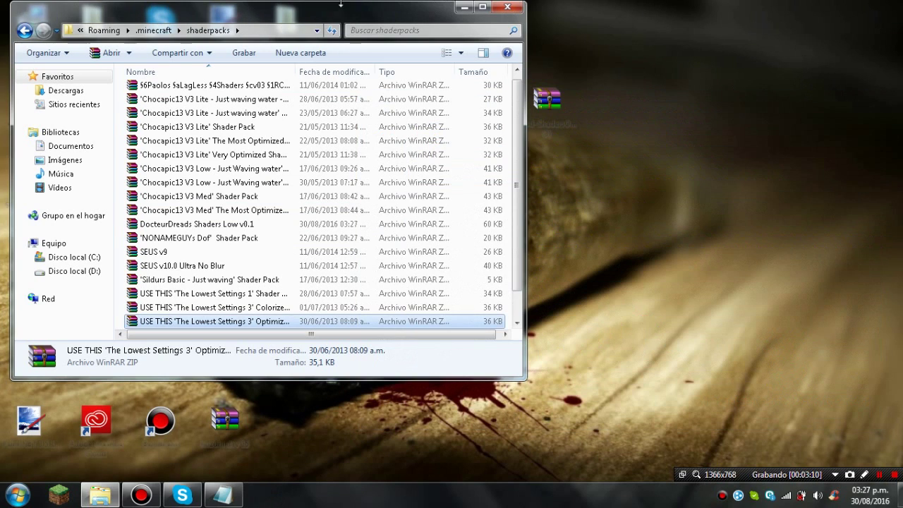
# Return to the .minecraft folder and close its window.
pyautogui.click(25, 31)
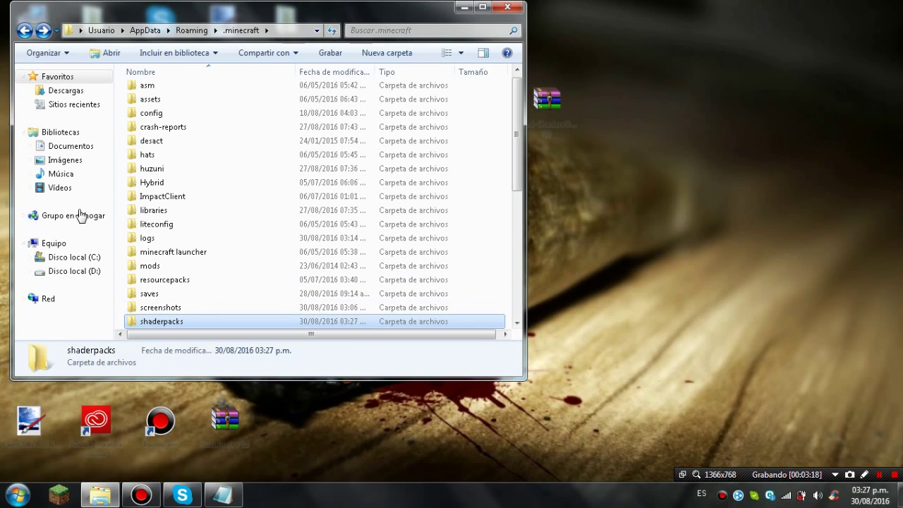
pyautogui.moveTo(113, 282); pyautogui.dragTo(112, 281)
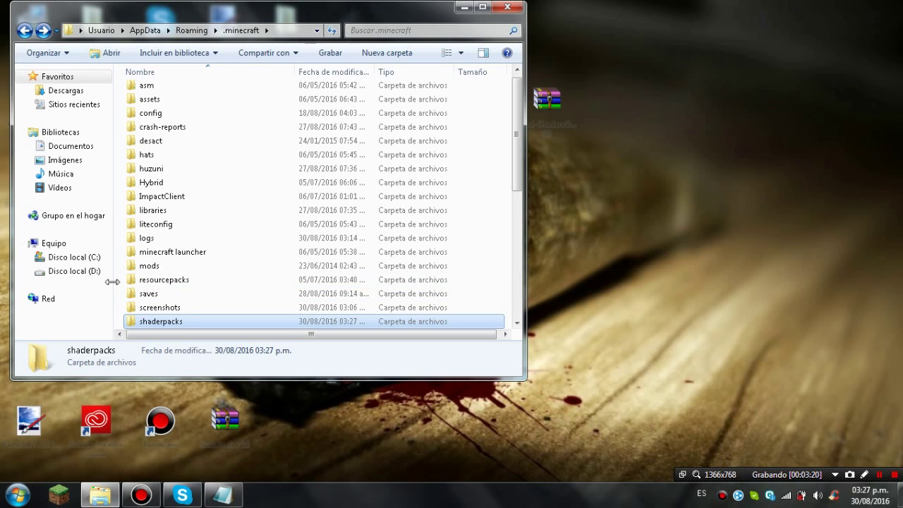
pyautogui.click(159, 243)
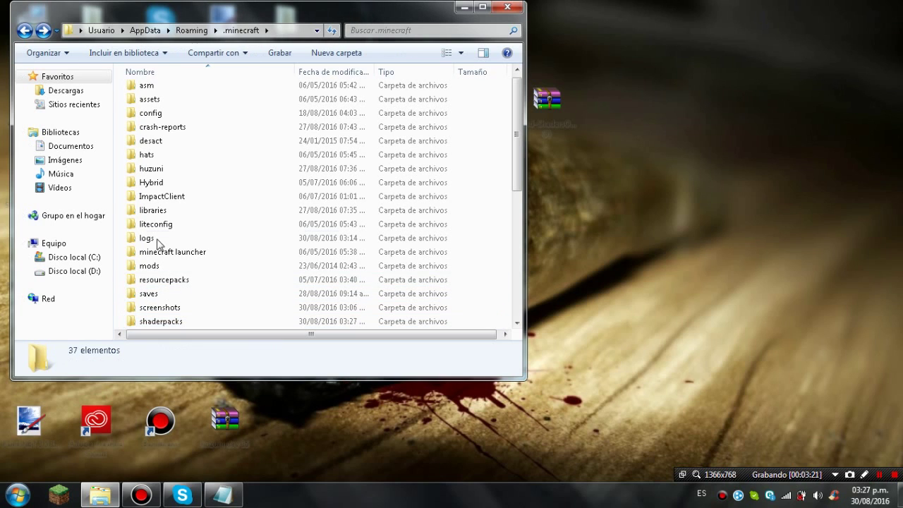
pyautogui.click(510, 10)
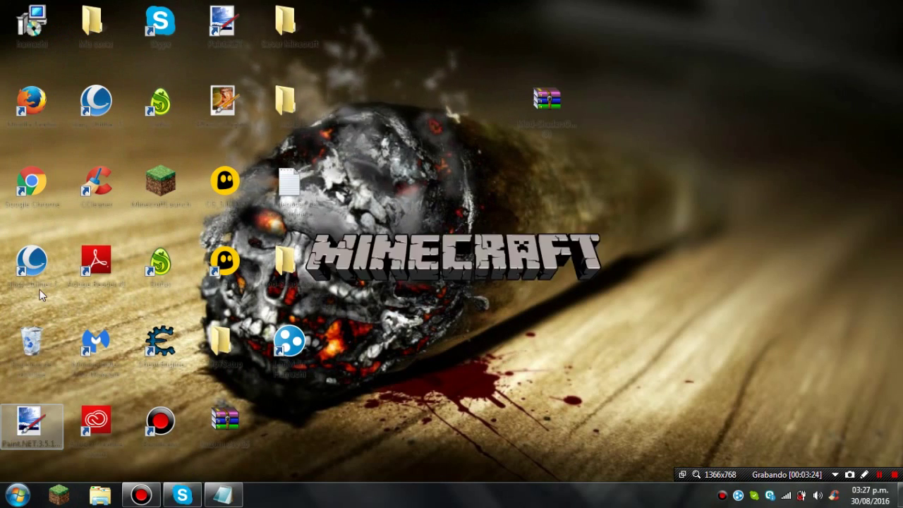
# Empty the recycle bin on the desktop, permanently deleting its contents.
pyautogui.rightClick(22, 343)
pyautogui.click(88, 367)
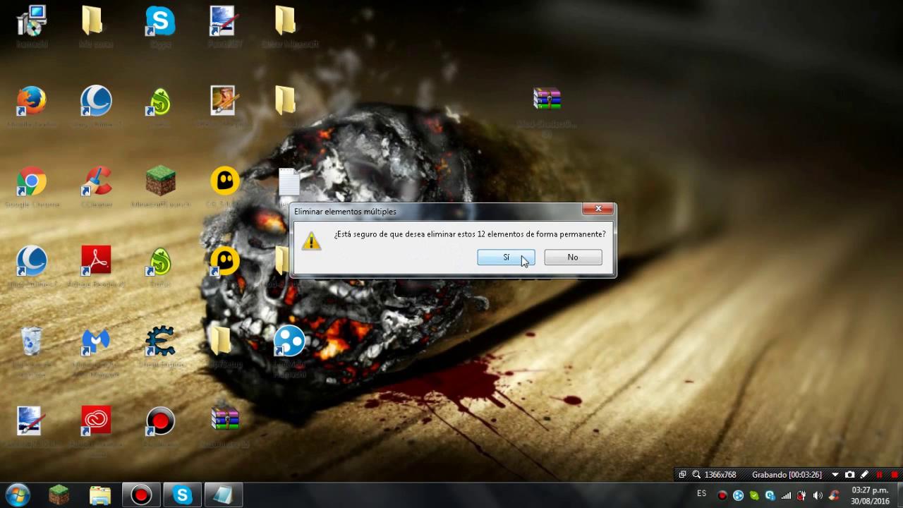
pyautogui.click(506, 258)
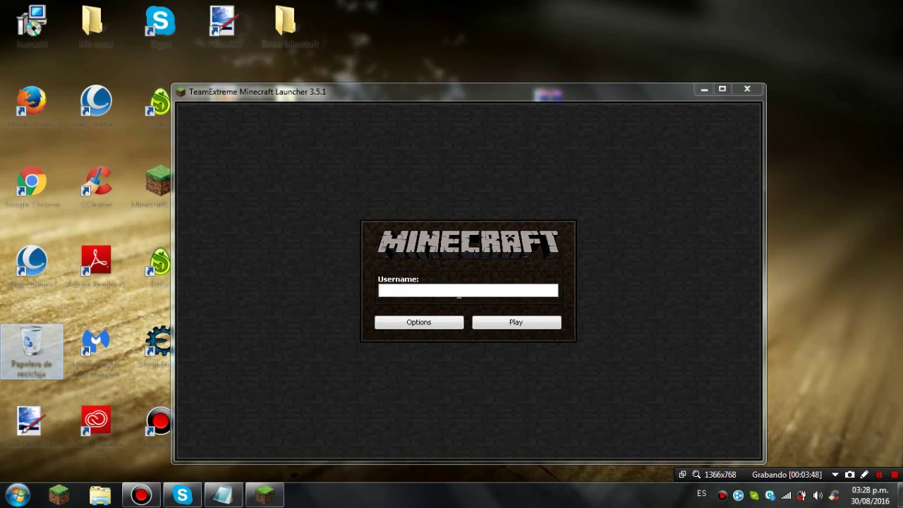
# Enter the player's username in the TeamExtreme Minecraft Launcher and log in.
pyautogui.click(459, 286)
pyautogui.write('_S')
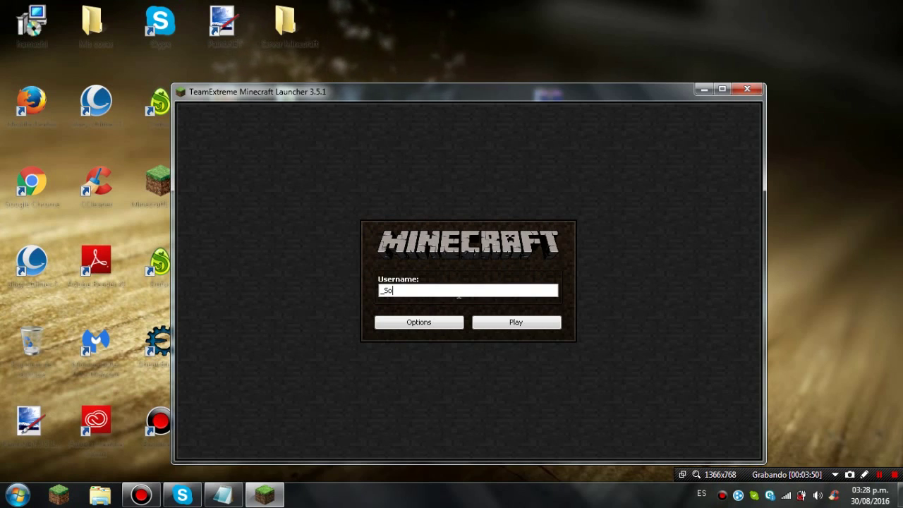
pyautogui.write('O')
pyautogui.press('BackSpace')
pyautogui.write('MBI')
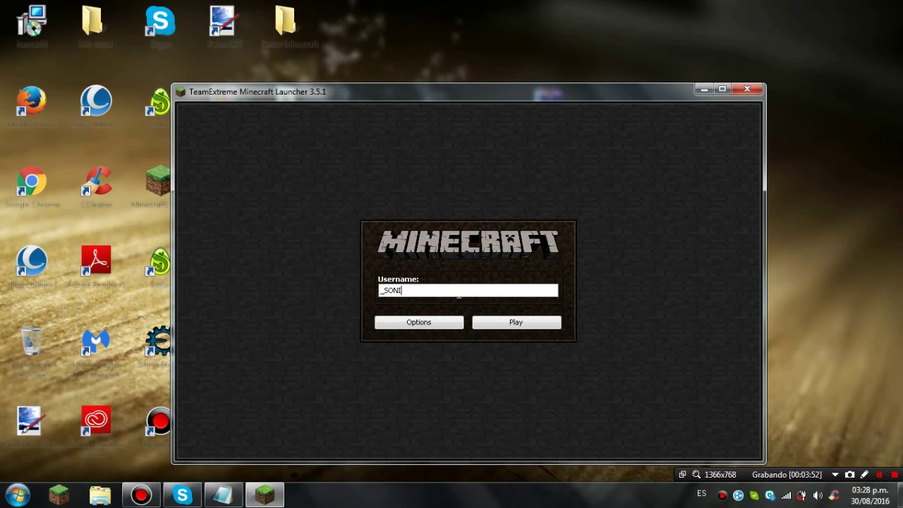
pyautogui.press('BackSpace')
pyautogui.press('BackSpace')
pyautogui.write('o')
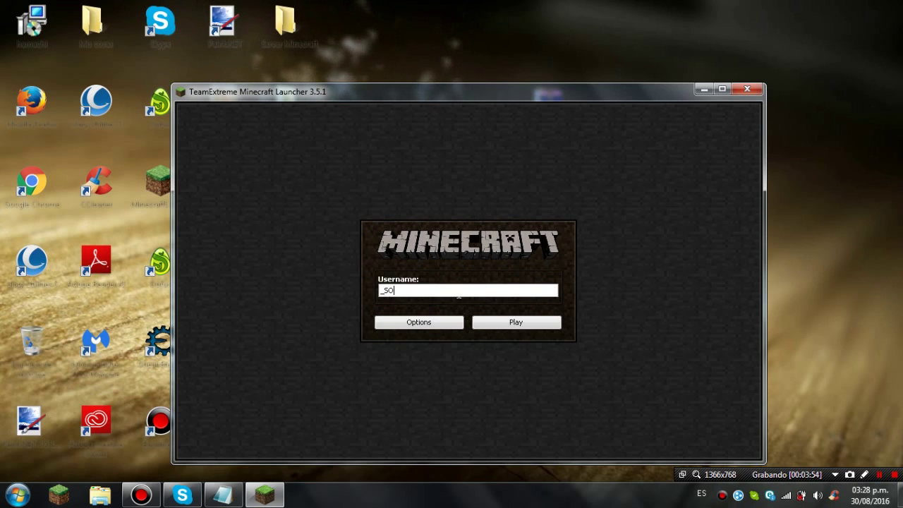
pyautogui.press('BackSpace')
pyautogui.write('onic_Wolf_')
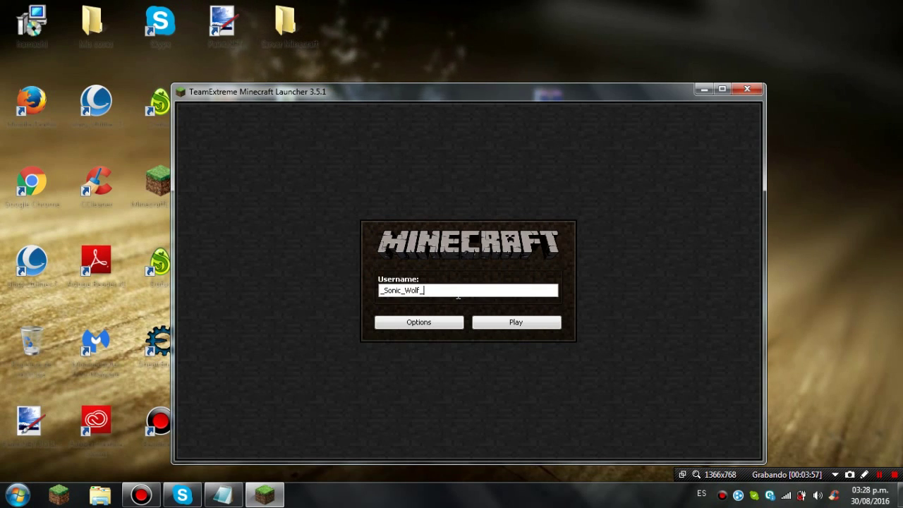
pyautogui.press('Return')
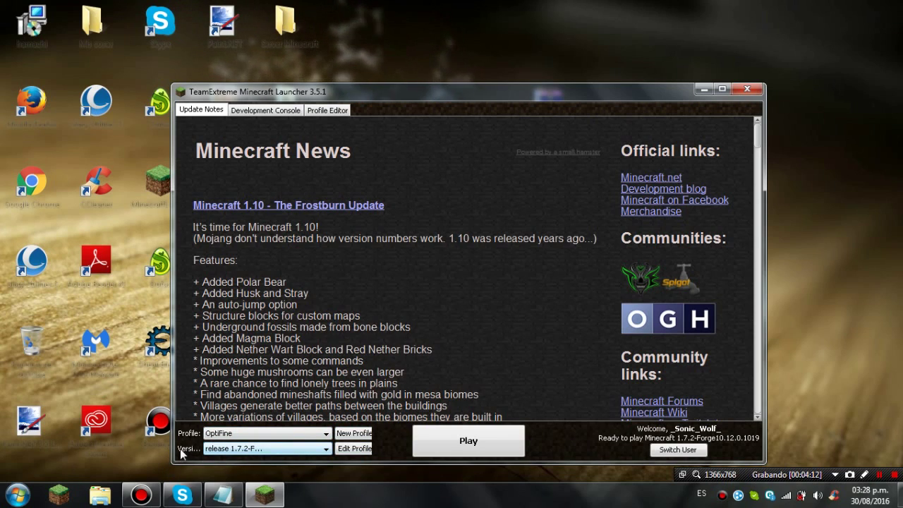
# Select version release 1.7.2-Forge10.12.0.1019 for the OptiFine profile and launch the game.
pyautogui.click(325, 450)
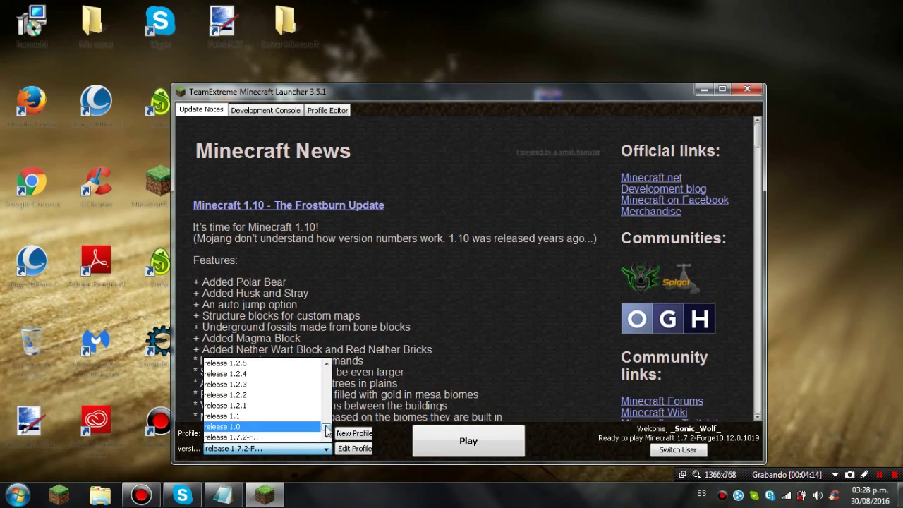
pyautogui.moveTo(328, 432); pyautogui.dragTo(330, 408)
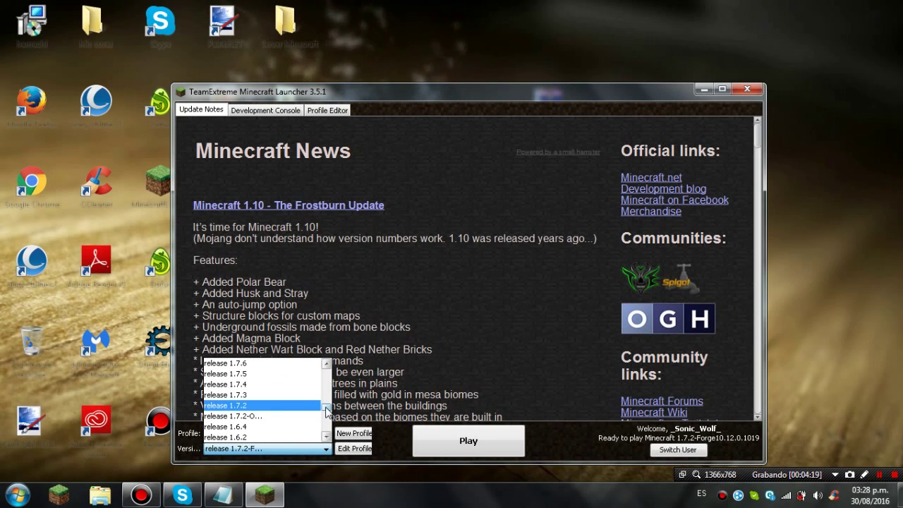
pyautogui.moveTo(326, 411); pyautogui.dragTo(259, 466)
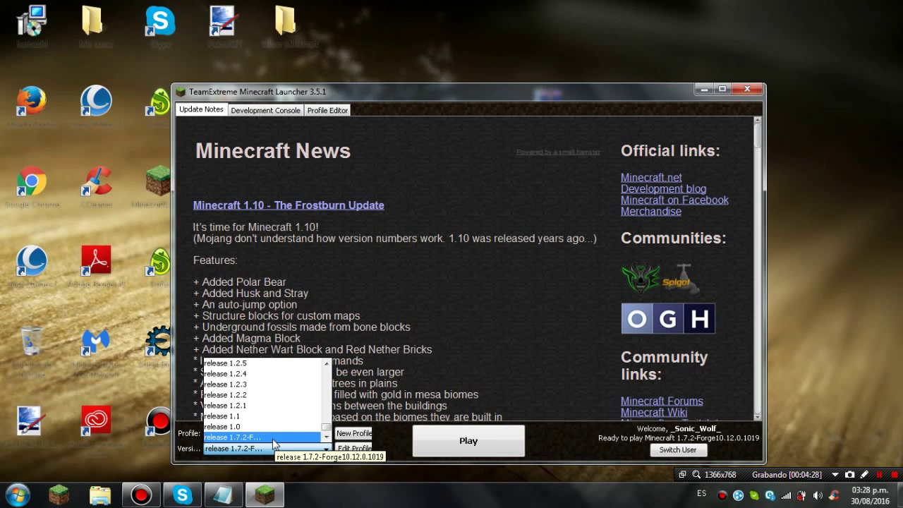
pyautogui.click(276, 437)
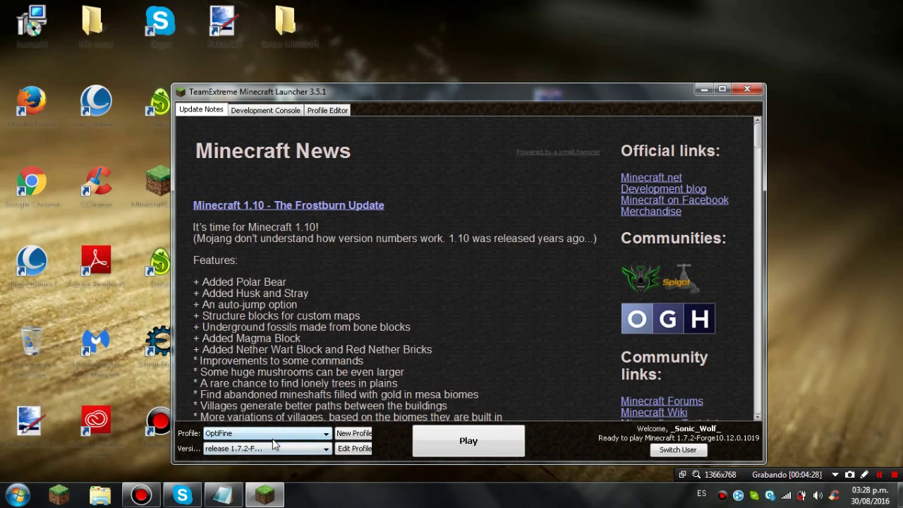
pyautogui.click(504, 450)
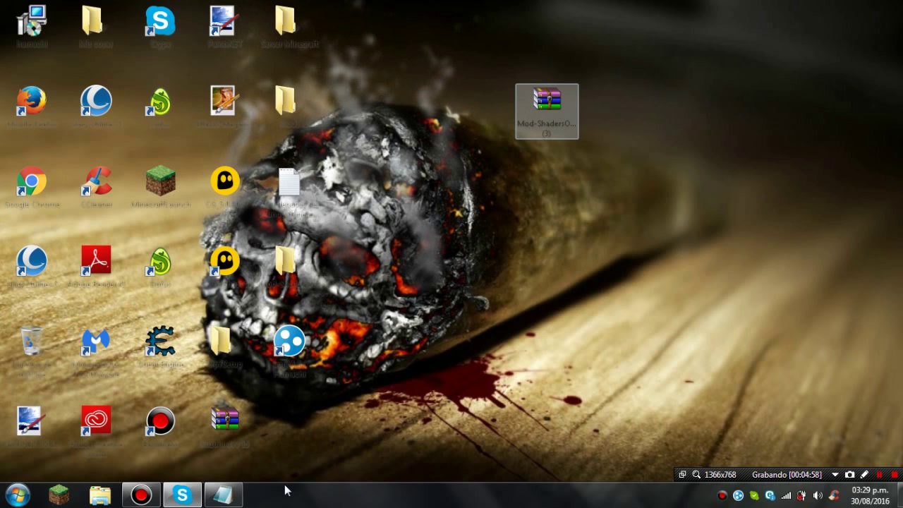
# Move the Mod-Shaders archive on the desktop next to the other WinRAR archive.
pyautogui.moveTo(547, 105); pyautogui.dragTo(297, 418)
# Open the Control Panel's list of installed programs and search it for "java".
pyautogui.click(18, 494)
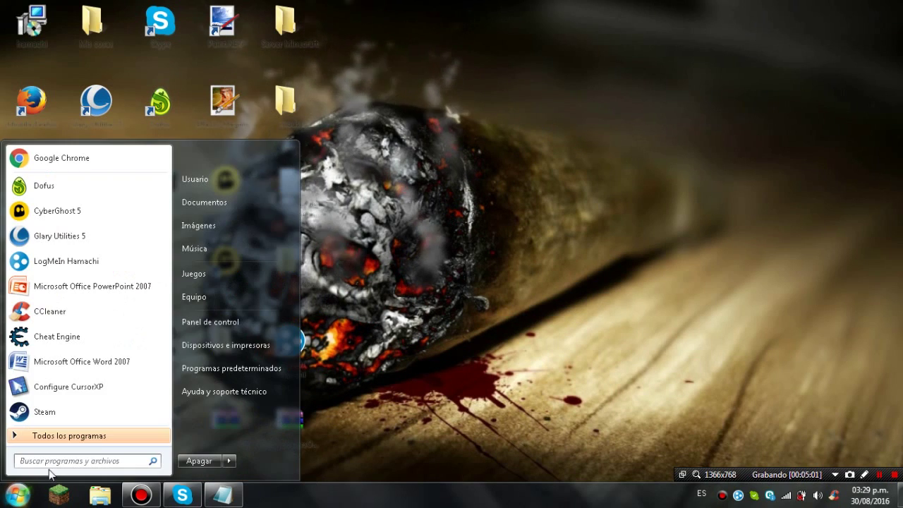
pyautogui.click(223, 323)
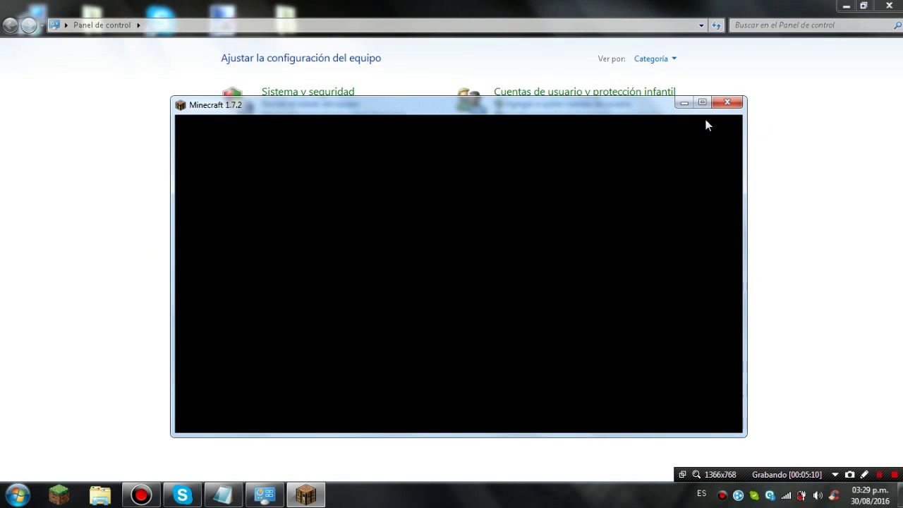
pyautogui.click(812, 152)
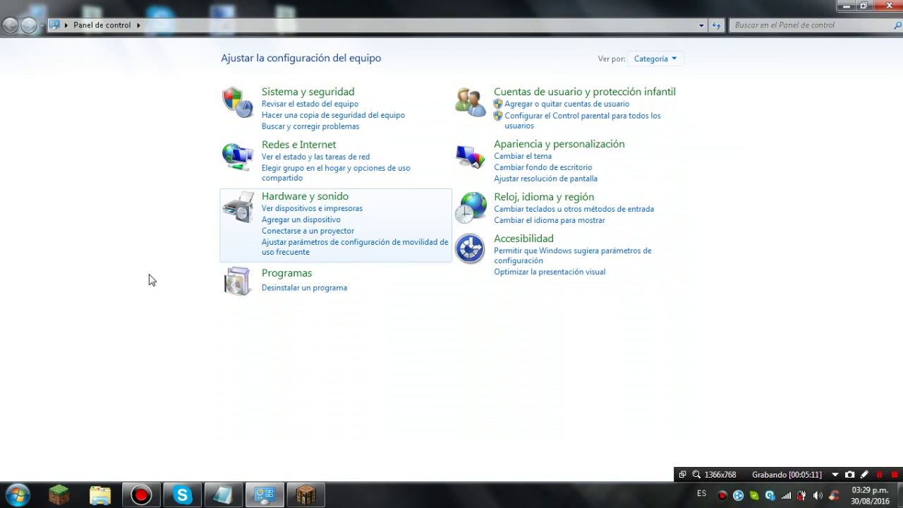
pyautogui.click(329, 289)
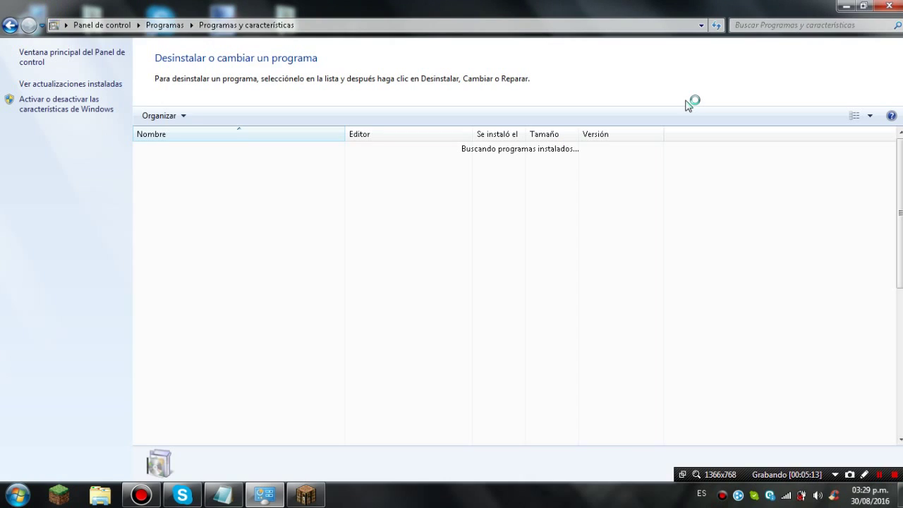
pyautogui.click(760, 28)
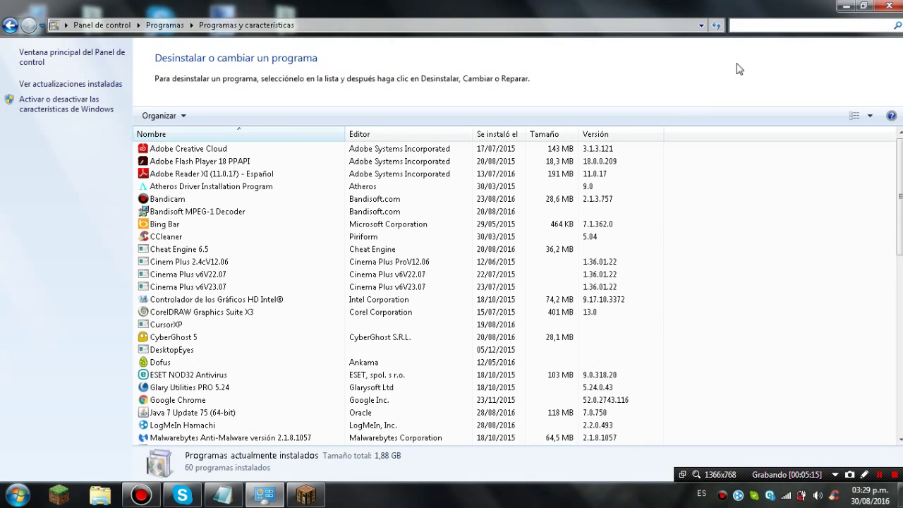
pyautogui.write('java')
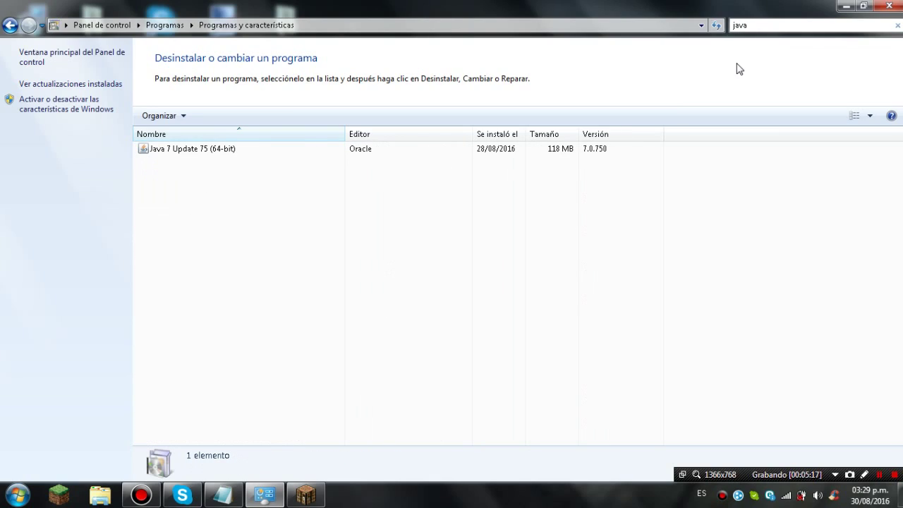
# Check the version details of the installed Java entry, and close the installed programs window.
pyautogui.click(215, 204)
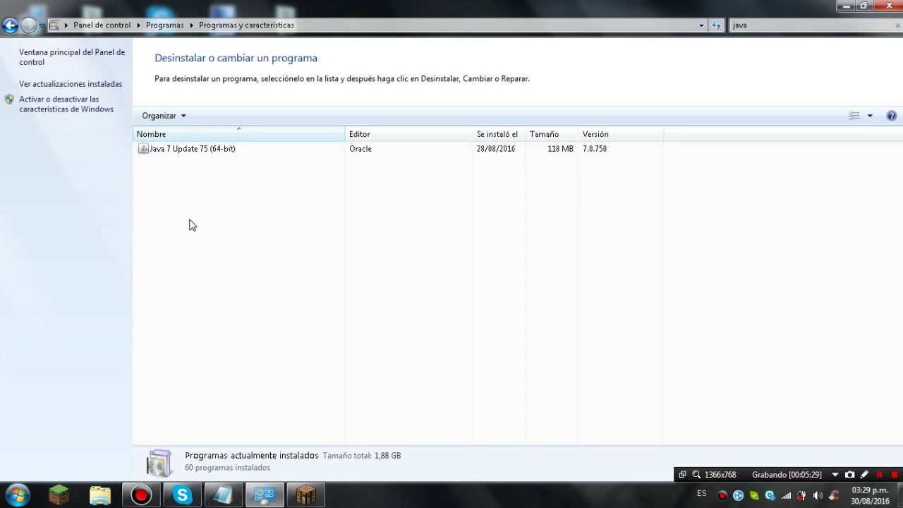
pyautogui.click(190, 153)
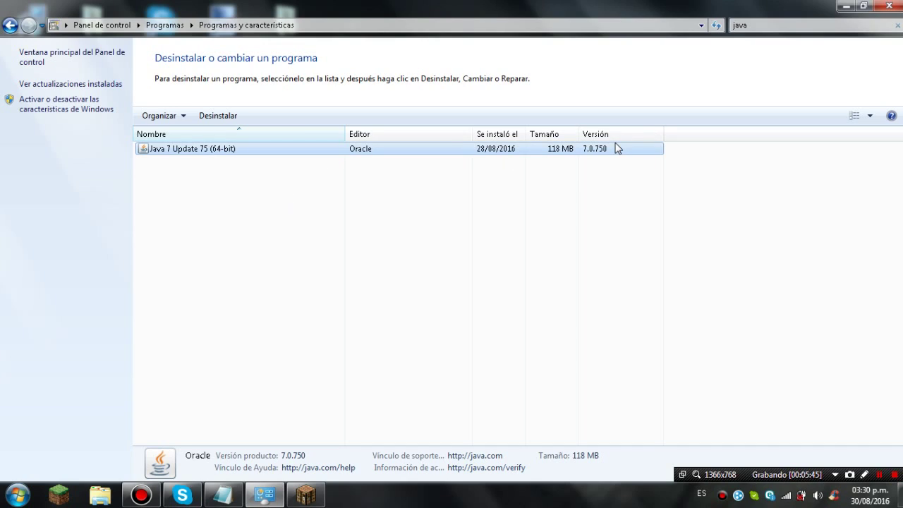
pyautogui.click(533, 254)
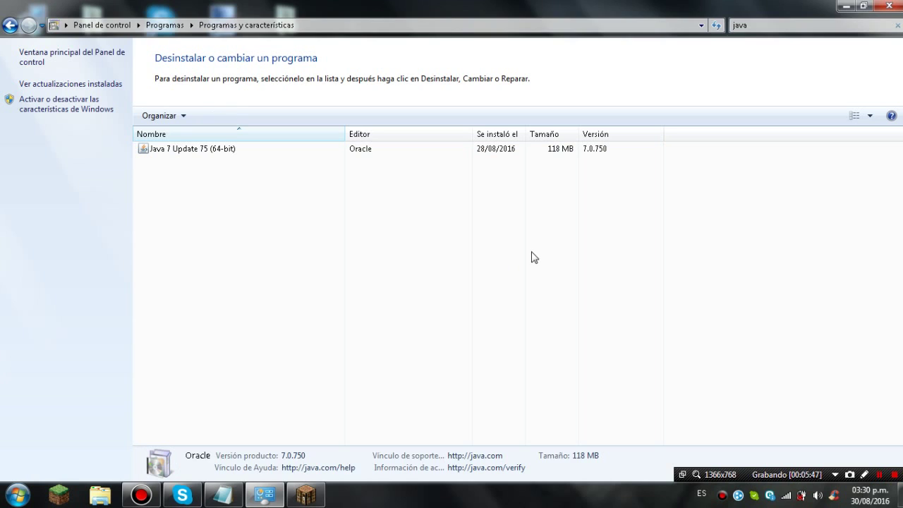
pyautogui.click(890, 6)
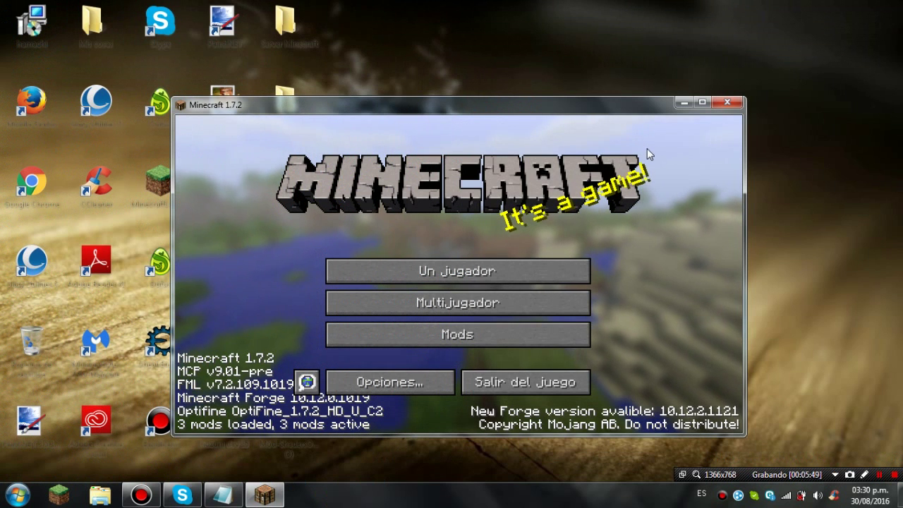
# Maximize the Minecraft window and review the Optifine, Forge Mod Loader and Minecraft Coder Pack entries in the mod list.
pyautogui.click(702, 104)
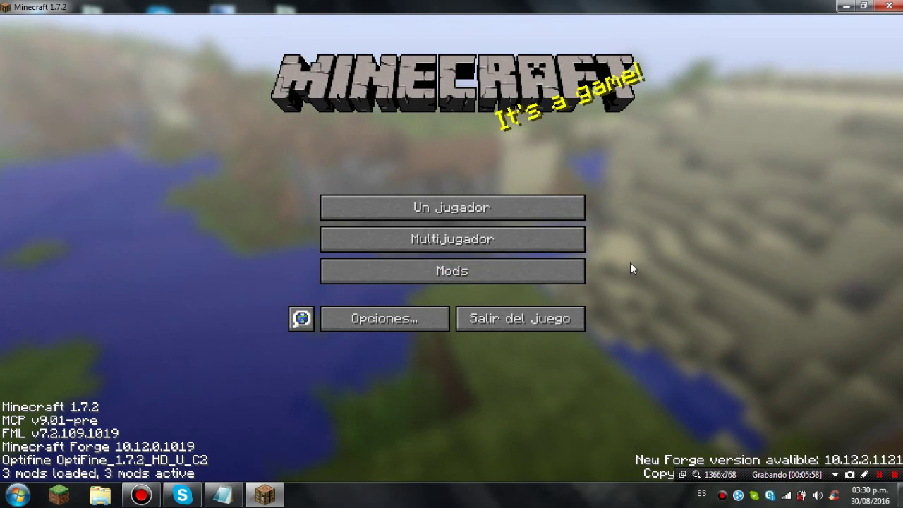
pyautogui.click(459, 273)
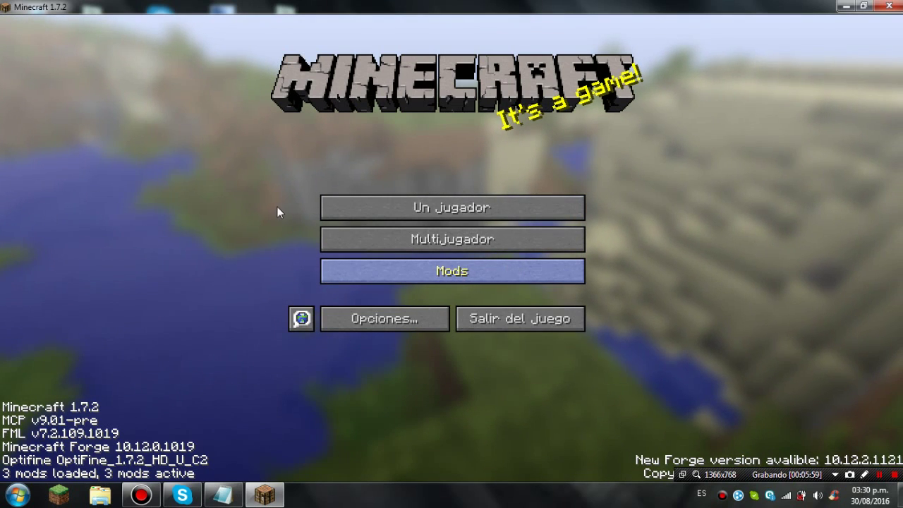
pyautogui.click(48, 163)
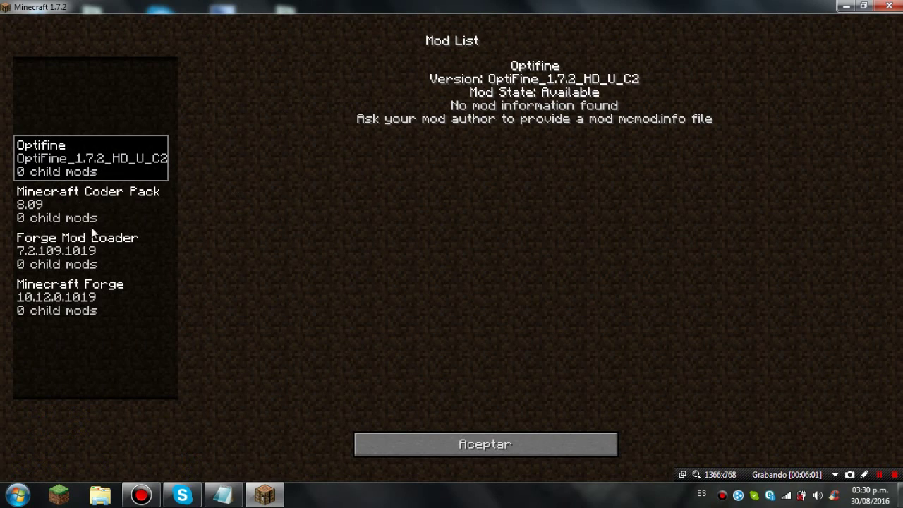
pyautogui.click(84, 248)
pyautogui.click(71, 205)
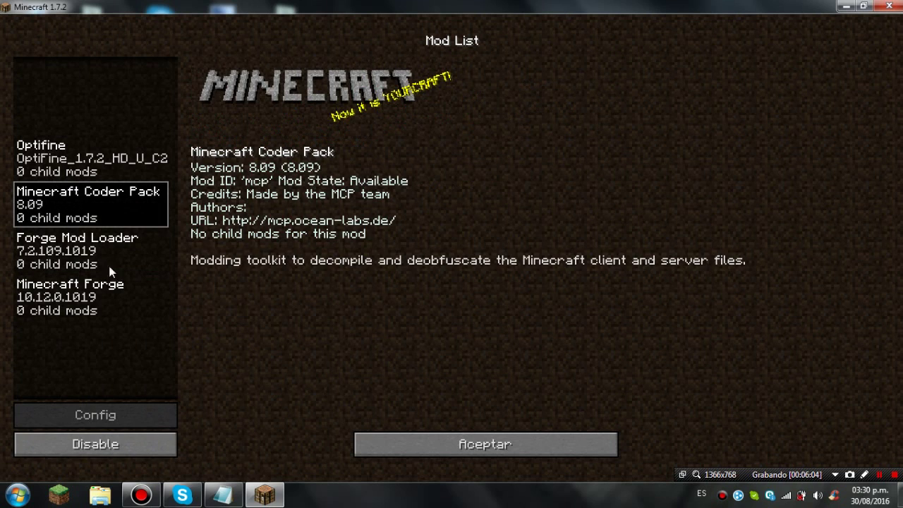
pyautogui.click(463, 443)
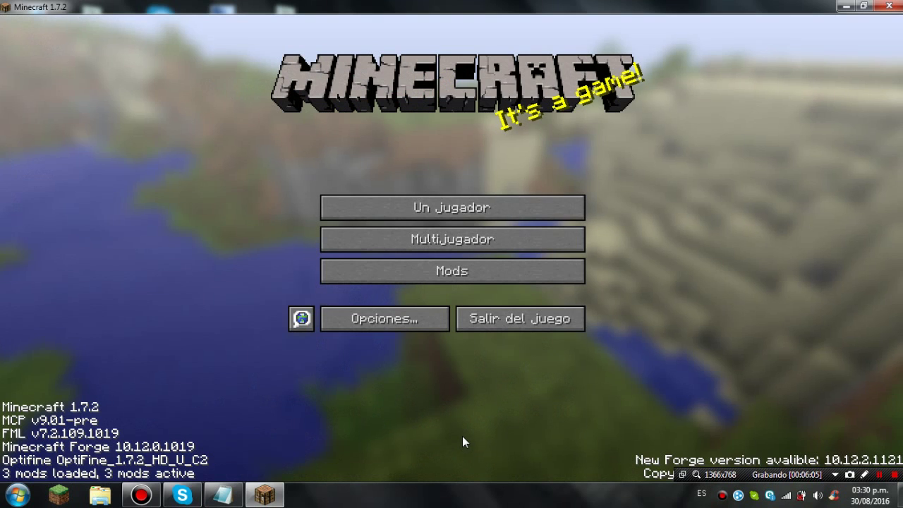
# Set the active shader pack to (none) in the game's shader options and look through the available packs.
pyautogui.click(414, 319)
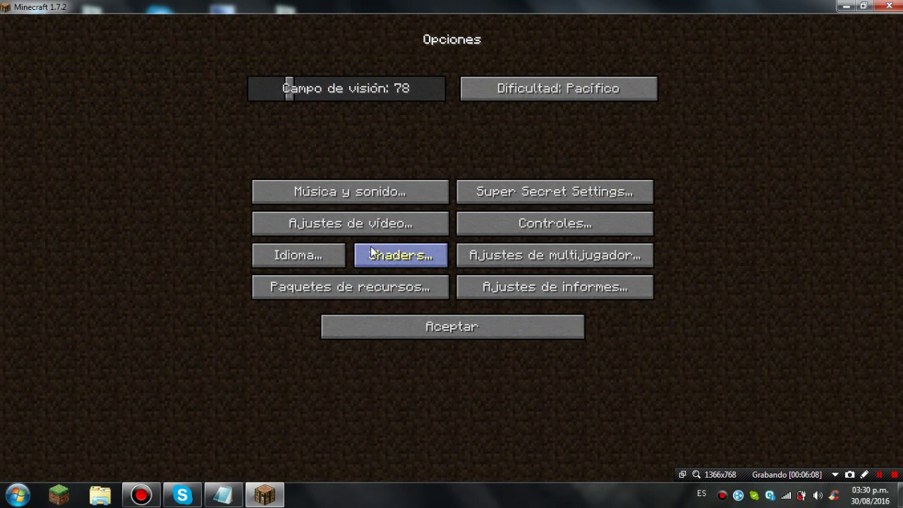
pyautogui.click(414, 258)
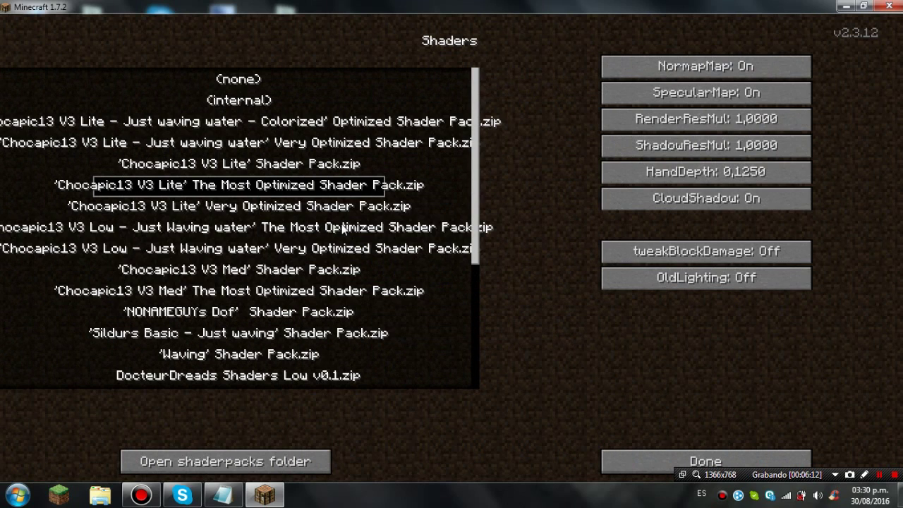
pyautogui.click(240, 84)
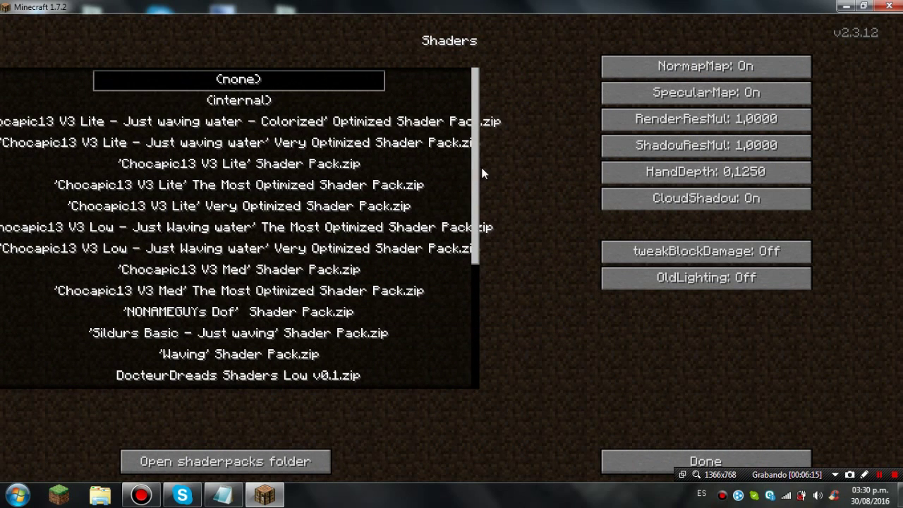
pyautogui.moveTo(474, 181); pyautogui.dragTo(485, 202)
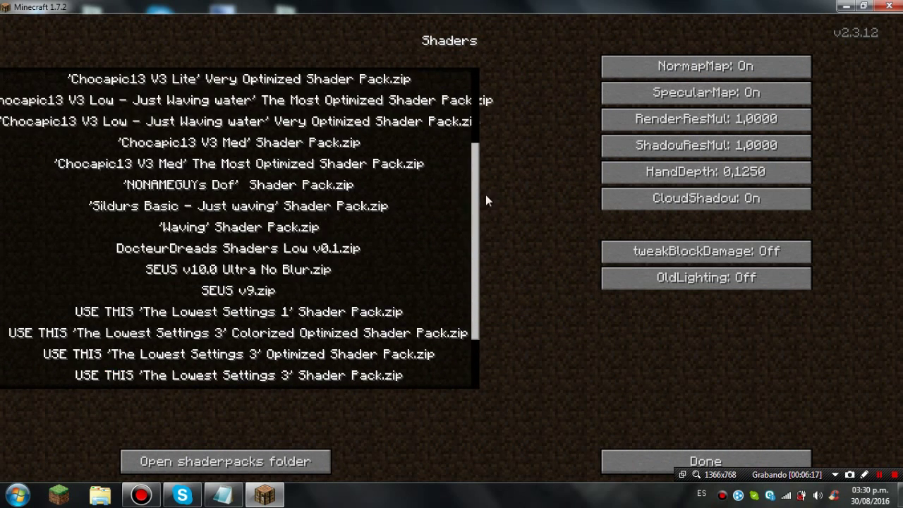
pyautogui.moveTo(464, 163); pyautogui.dragTo(466, 141)
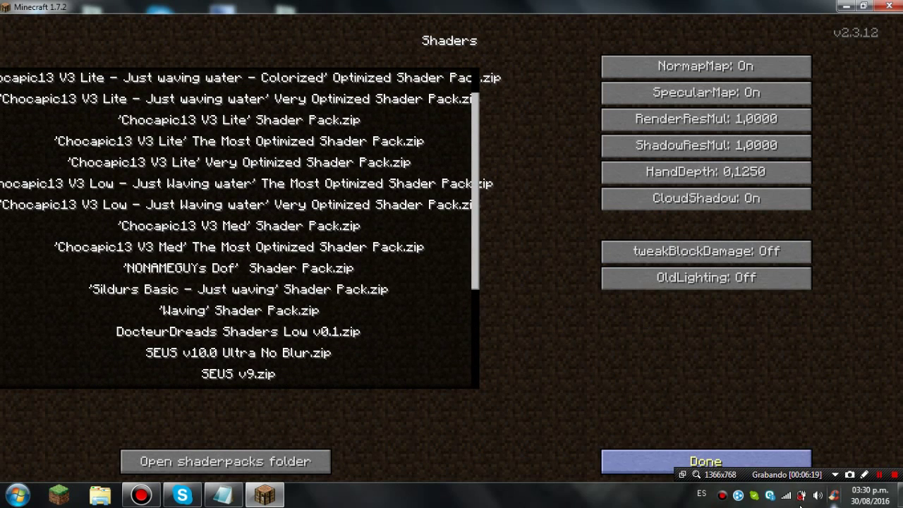
pyautogui.click(618, 460)
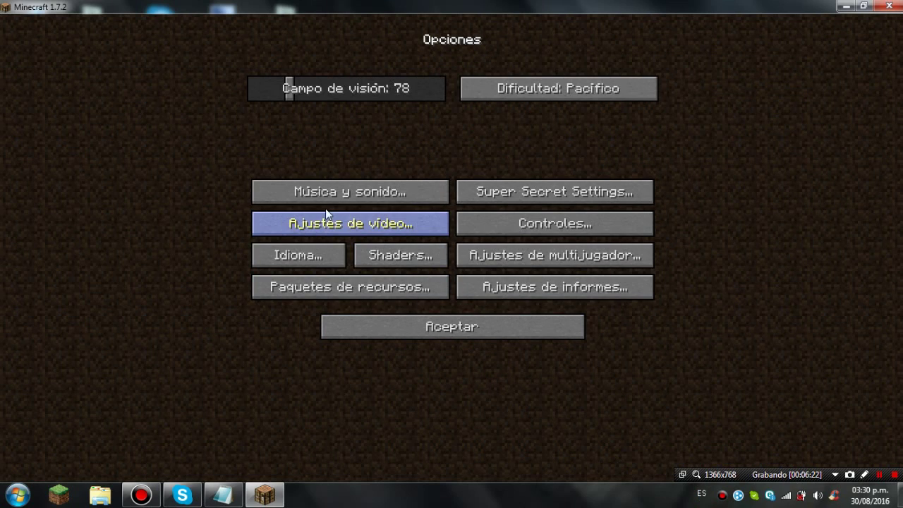
# Review the animation and detail settings within the game's video options.
pyautogui.click(358, 224)
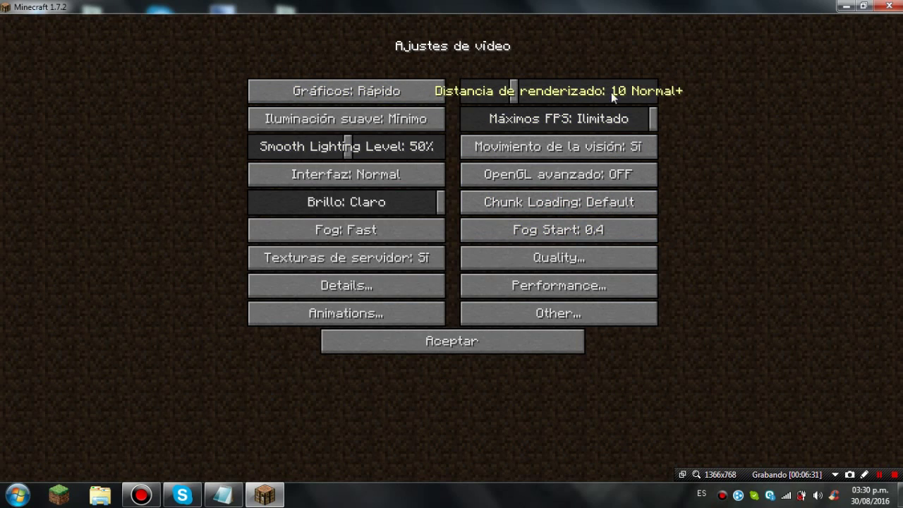
pyautogui.click(365, 318)
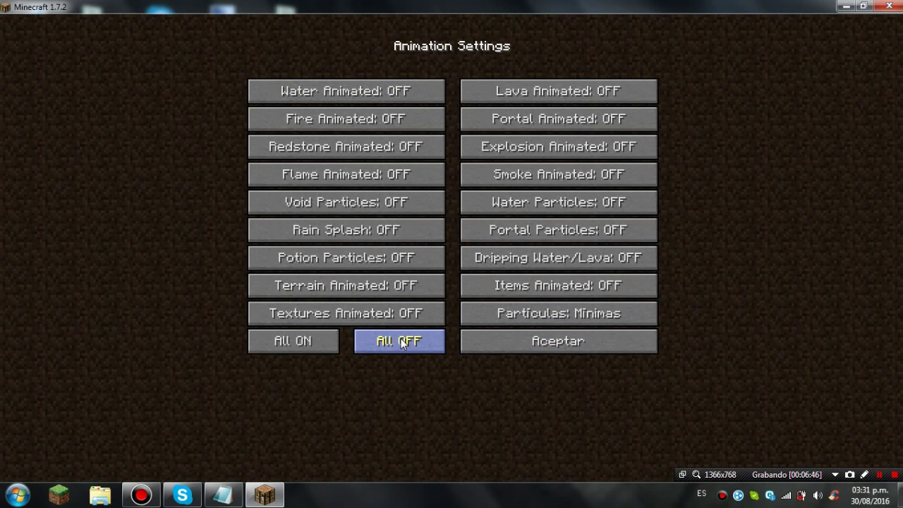
pyautogui.click(570, 341)
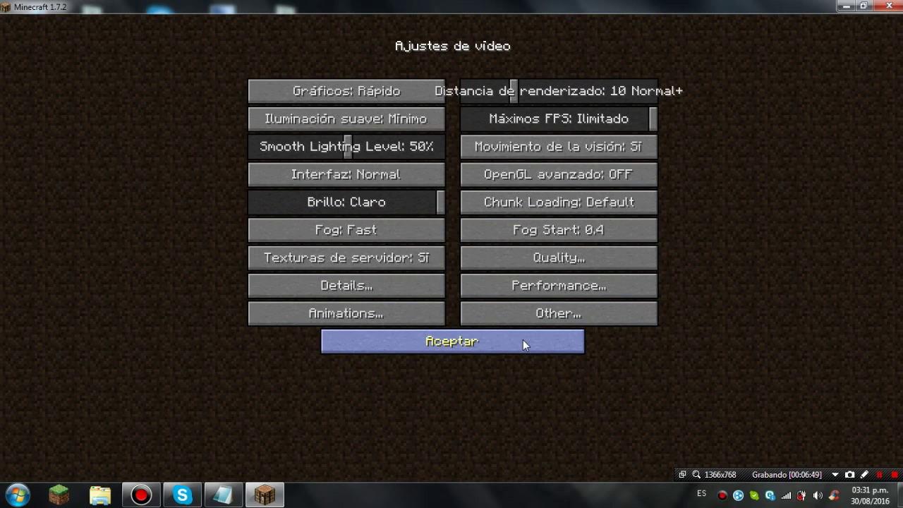
pyautogui.click(392, 292)
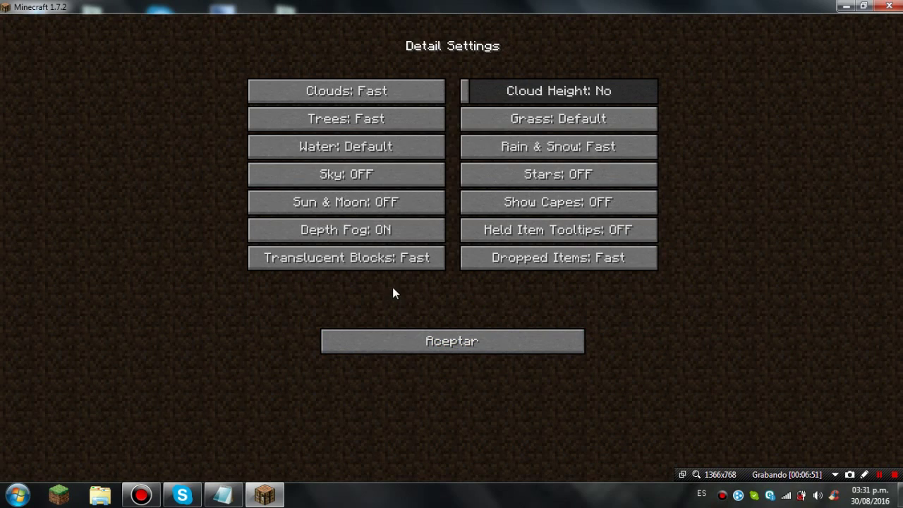
pyautogui.click(476, 345)
# Review the other, performance and quality video settings, and return to the main options screen.
pyautogui.click(521, 304)
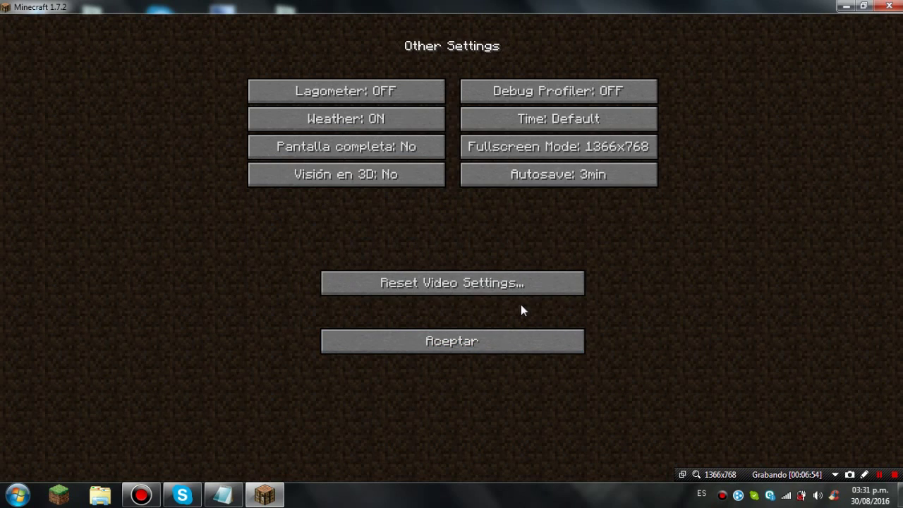
pyautogui.click(458, 343)
pyautogui.click(559, 281)
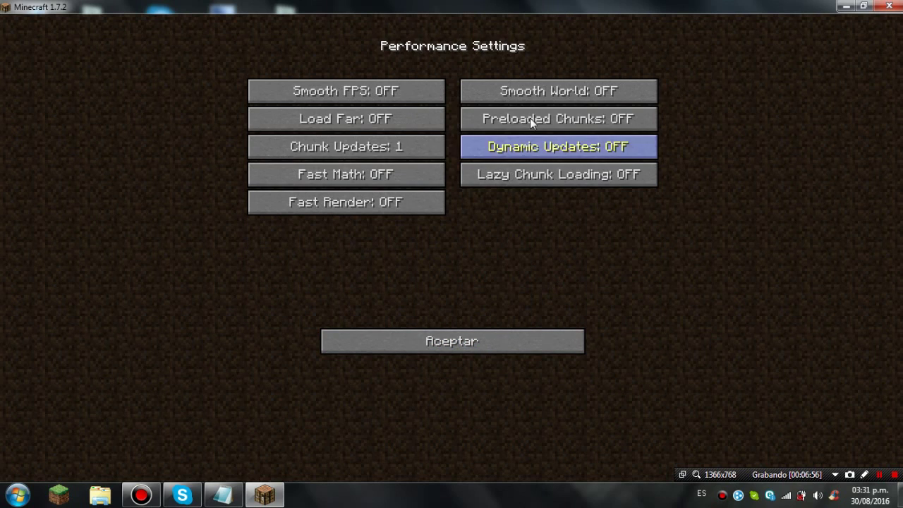
pyautogui.click(457, 341)
pyautogui.click(557, 261)
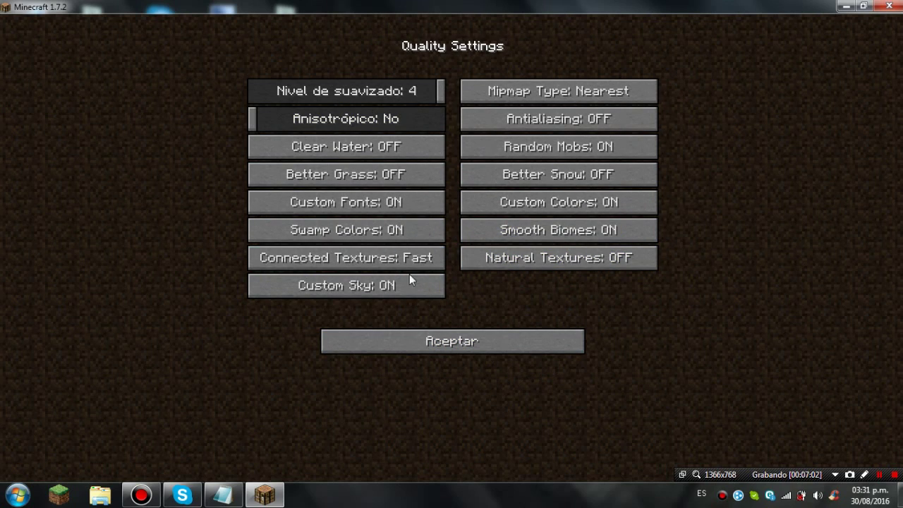
pyautogui.click(452, 342)
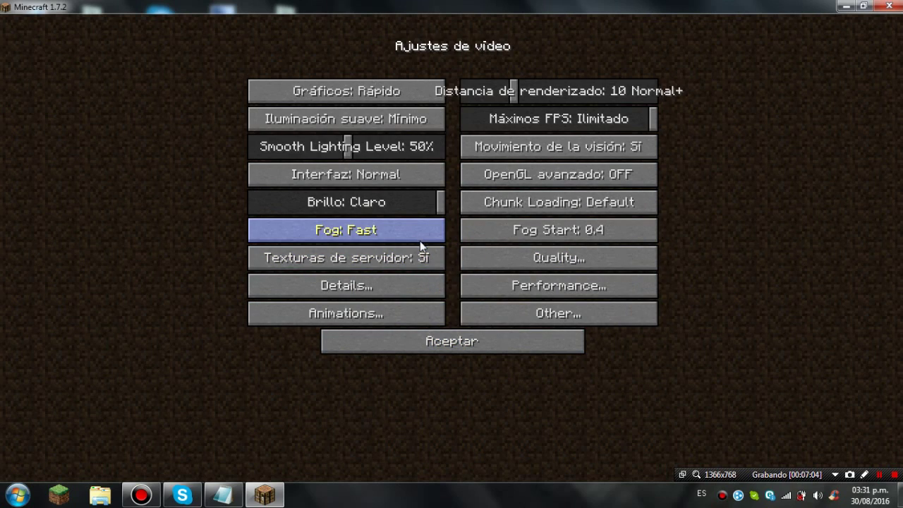
pyautogui.click(486, 343)
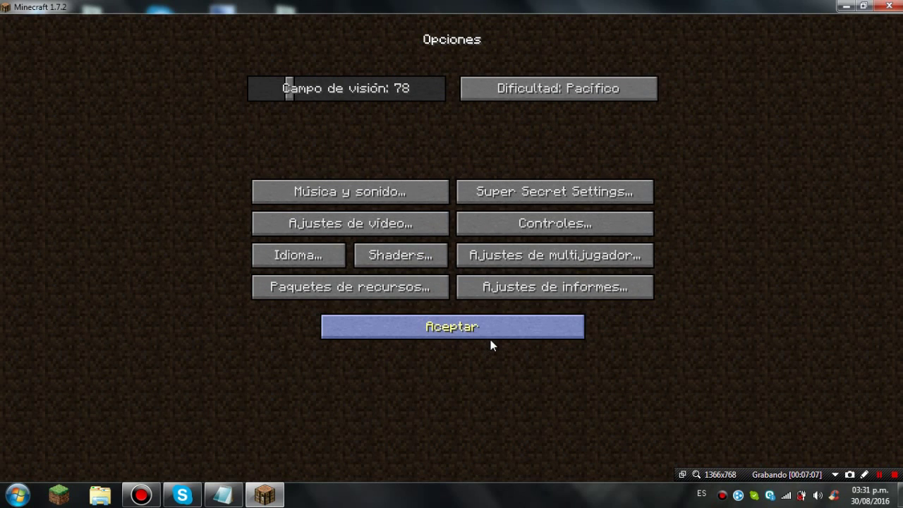
# Leave the options and load the most recently played single-player survival world.
pyautogui.click(490, 339)
pyautogui.click(472, 206)
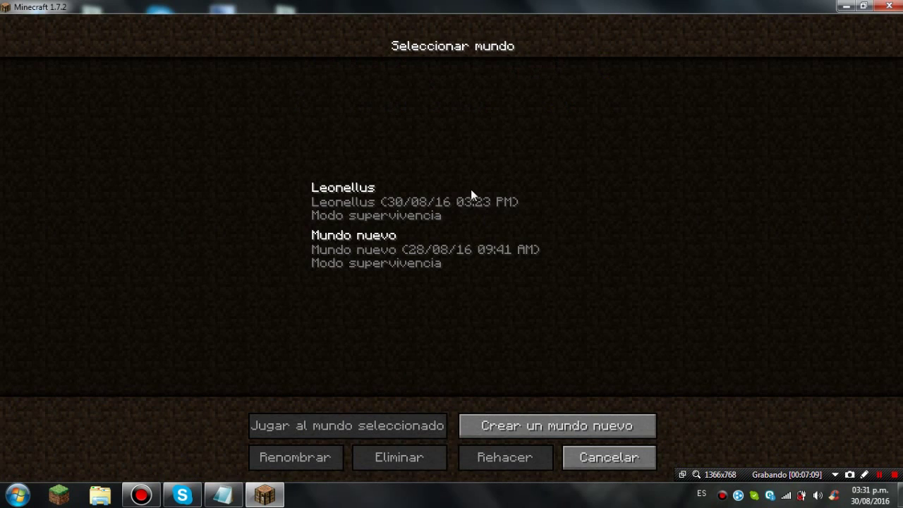
pyautogui.doubleClick(395, 192)
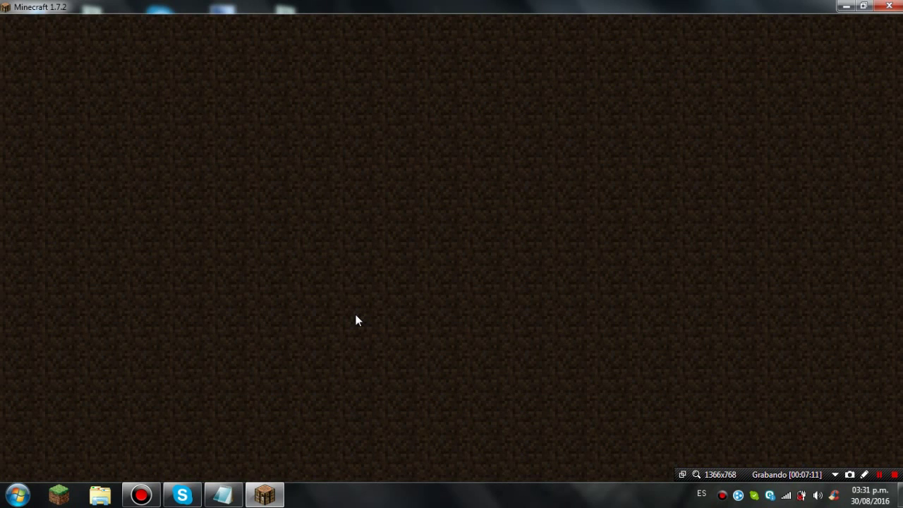